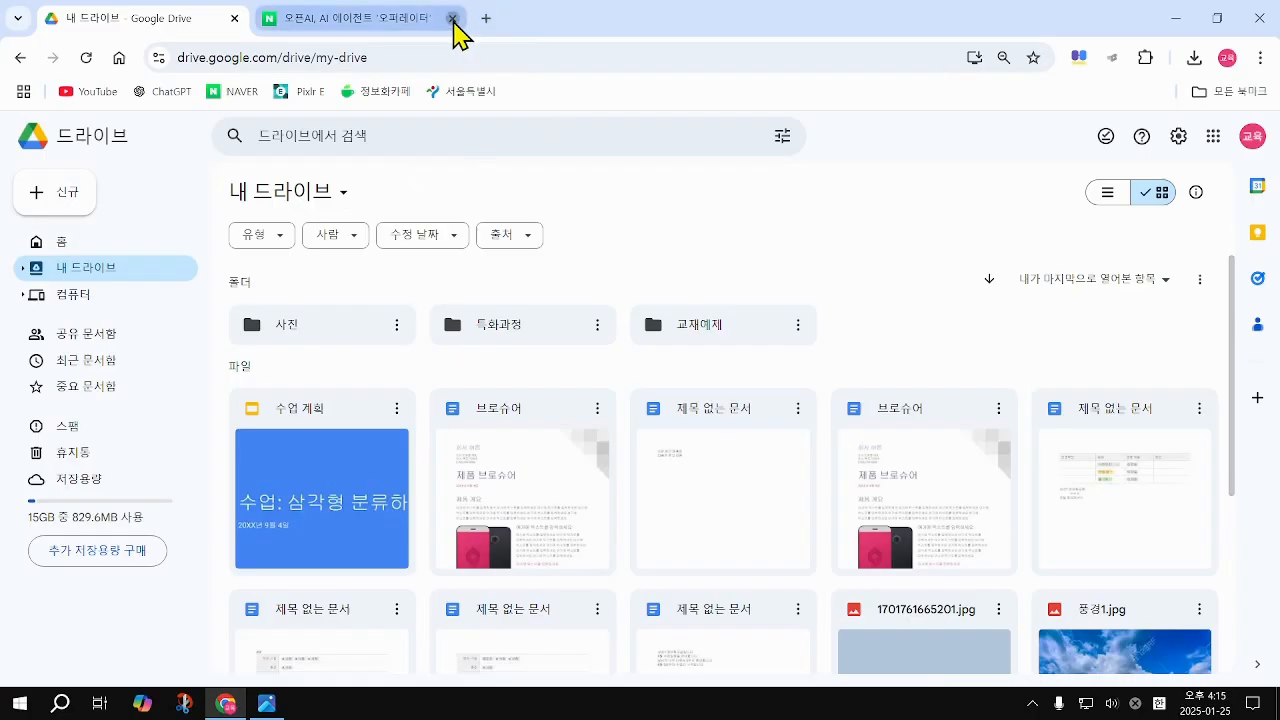
Step: Close the news article tab about OpenAI's Operator and check the storage usage in Drive
click(451, 18)
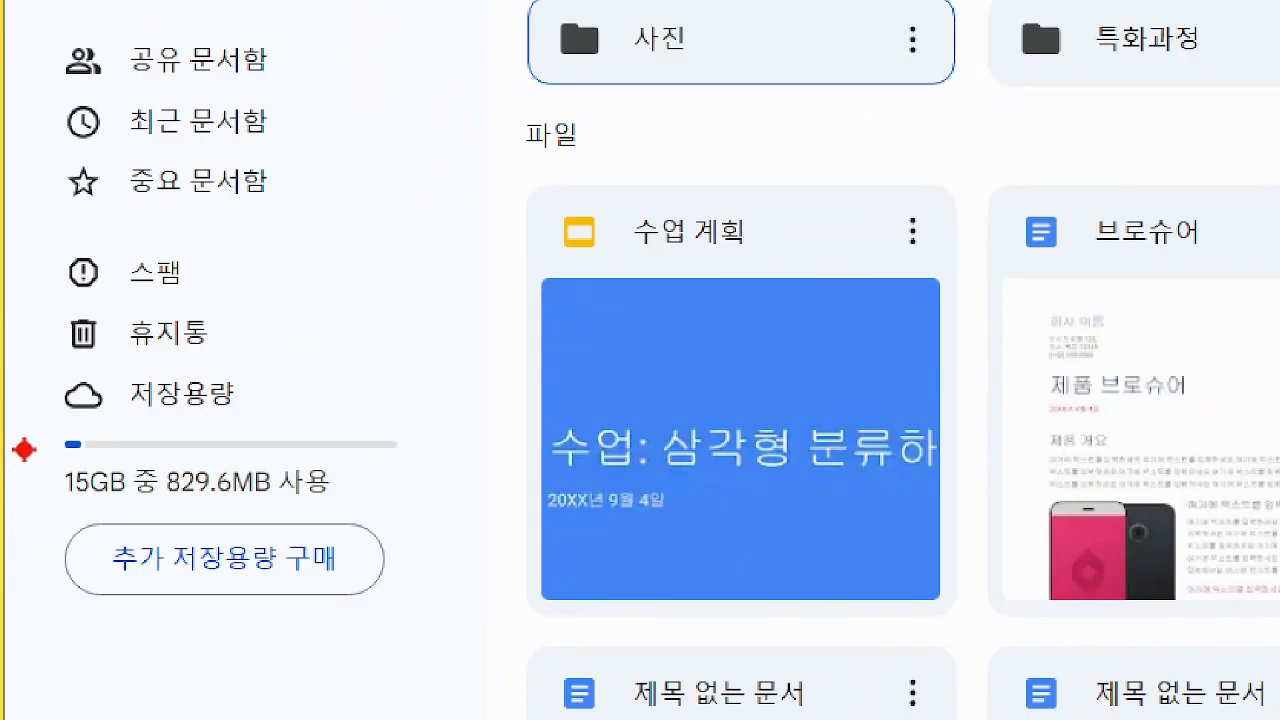
mouse_move(27, 434)
mouse_down()
mouse_move(51, 491)
mouse_move(150, 516)
mouse_move(158, 505)
mouse_up()
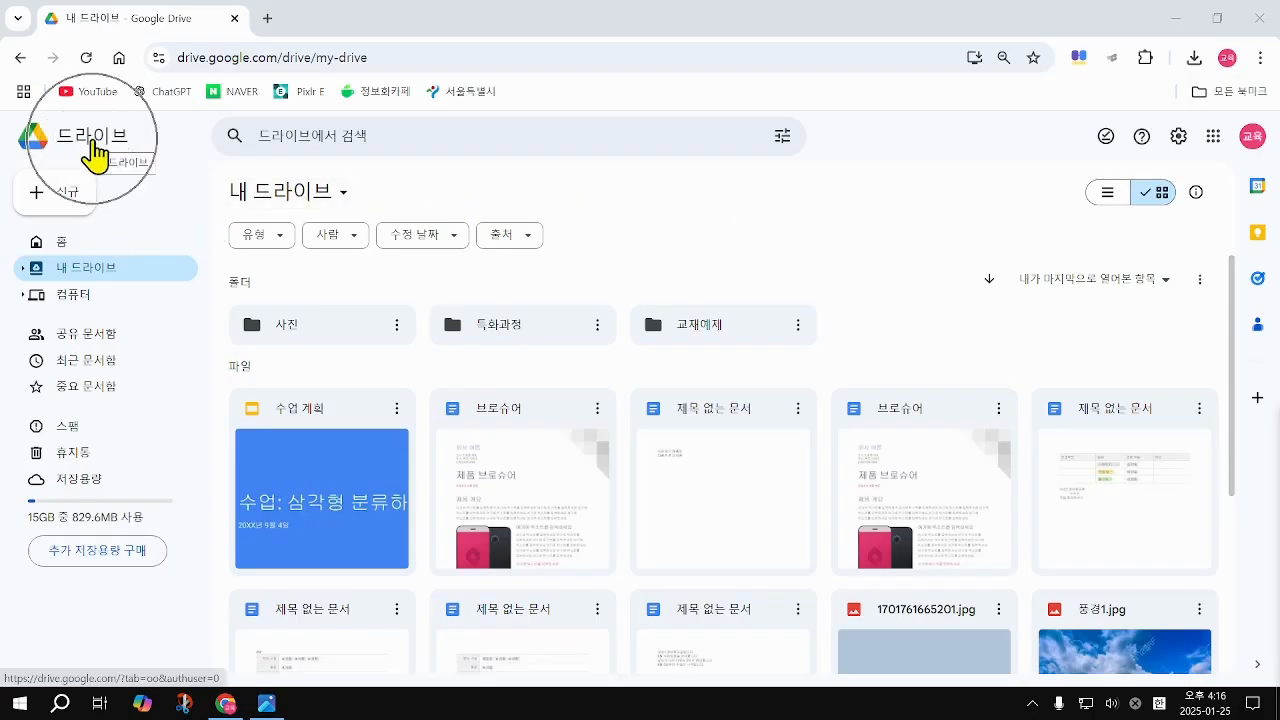
Step: Open Drive's Home view and look over the suggested folders and files
click(60, 248)
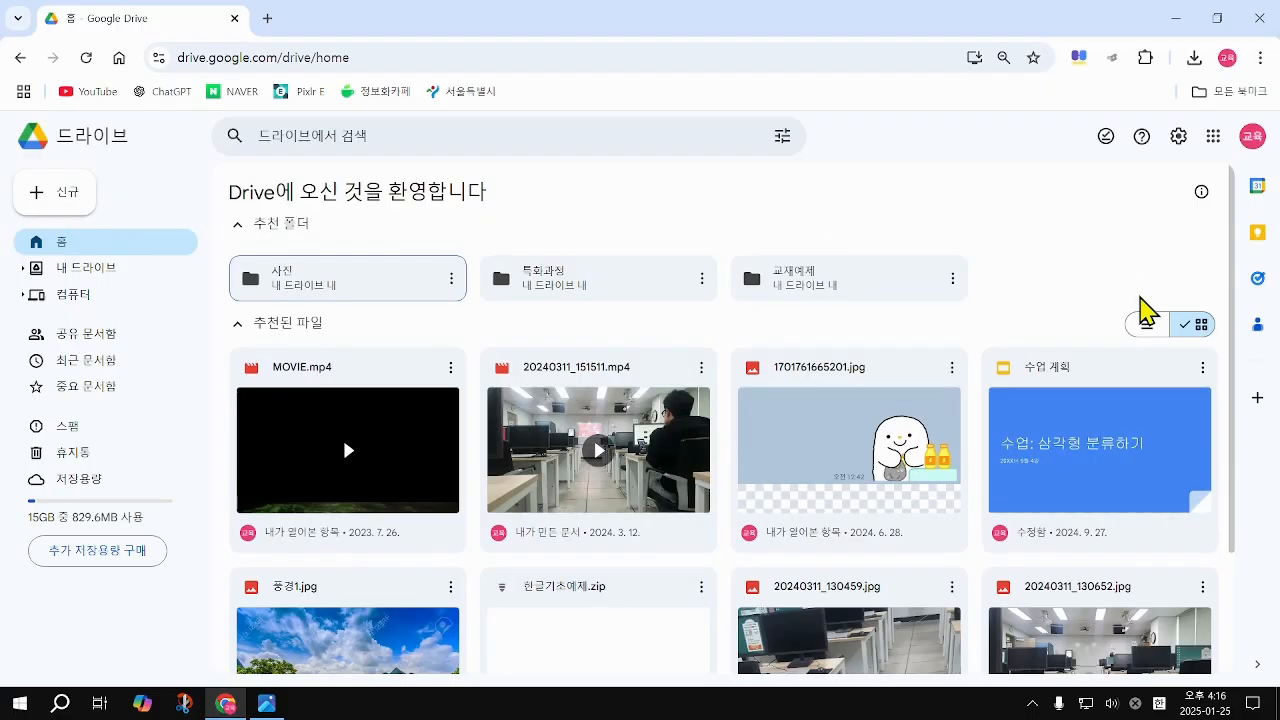
scroll(1143, 312, down, 2)
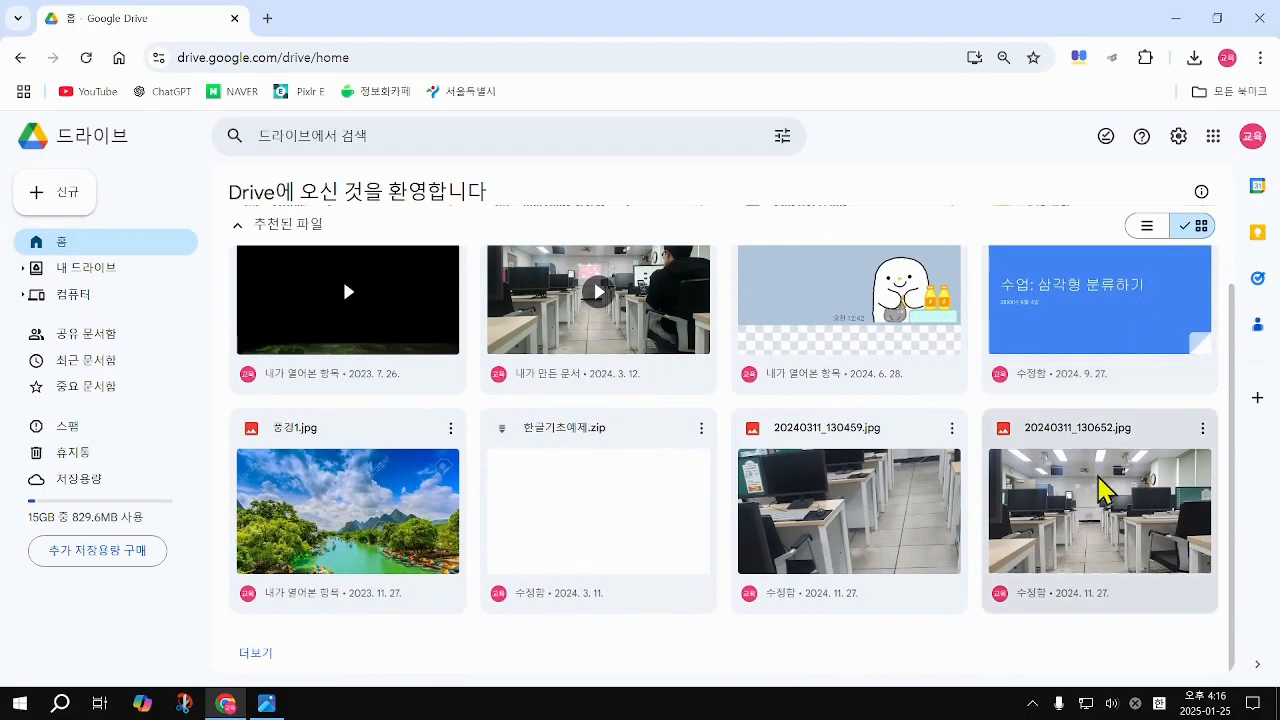
scroll(1100, 480, up, 2)
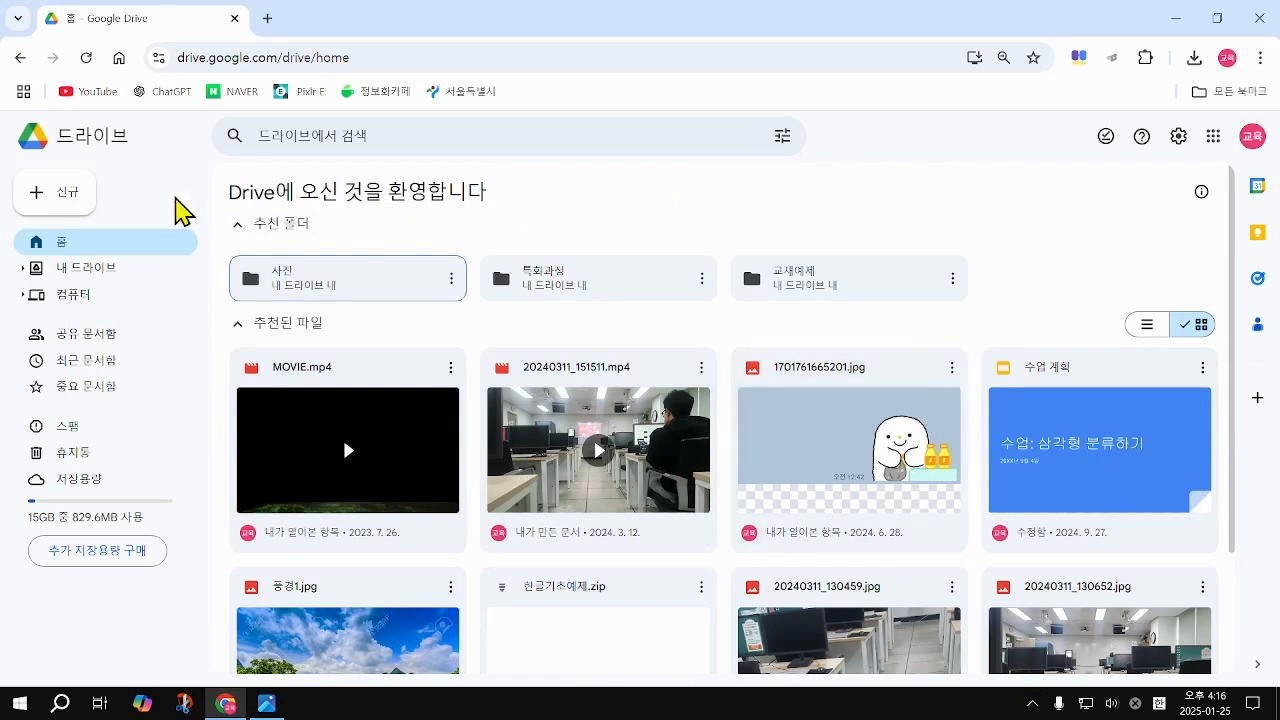
key(ctrl)
Step: Open My Drive (내 드라이브) and look through its folders and files
click(79, 277)
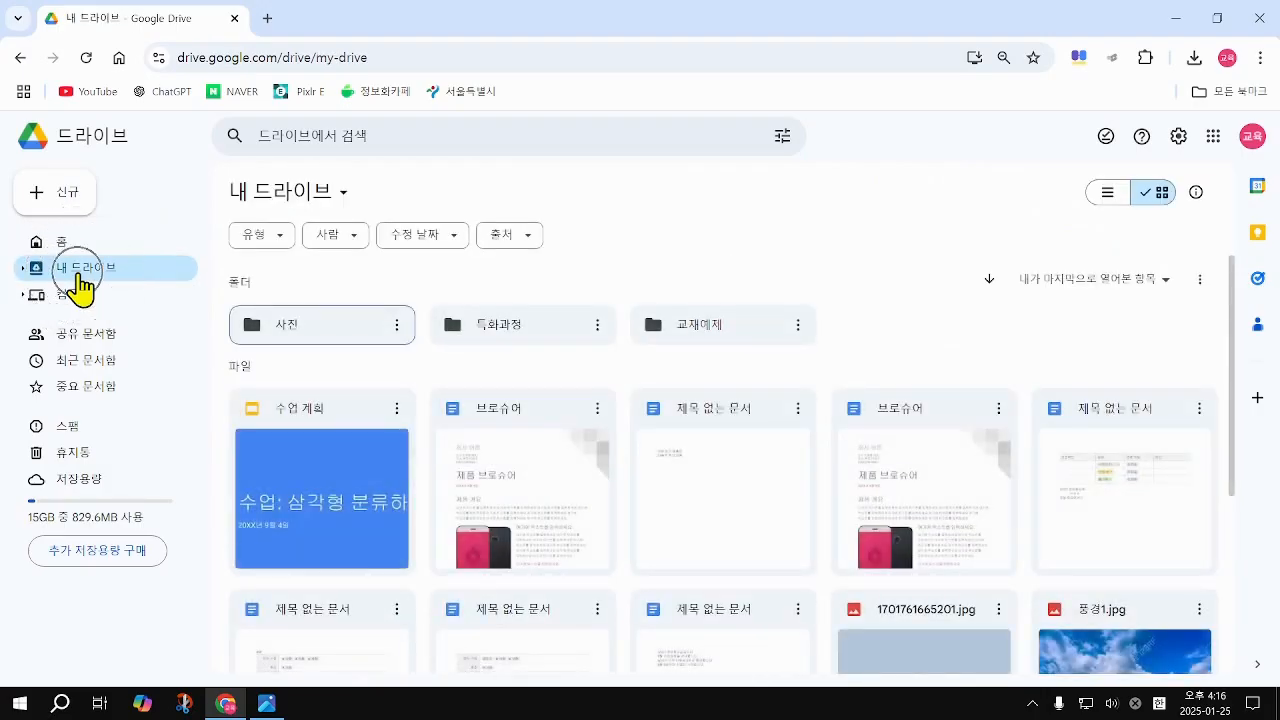
key(ctrl)
key(ctrl)
key(ctrl)
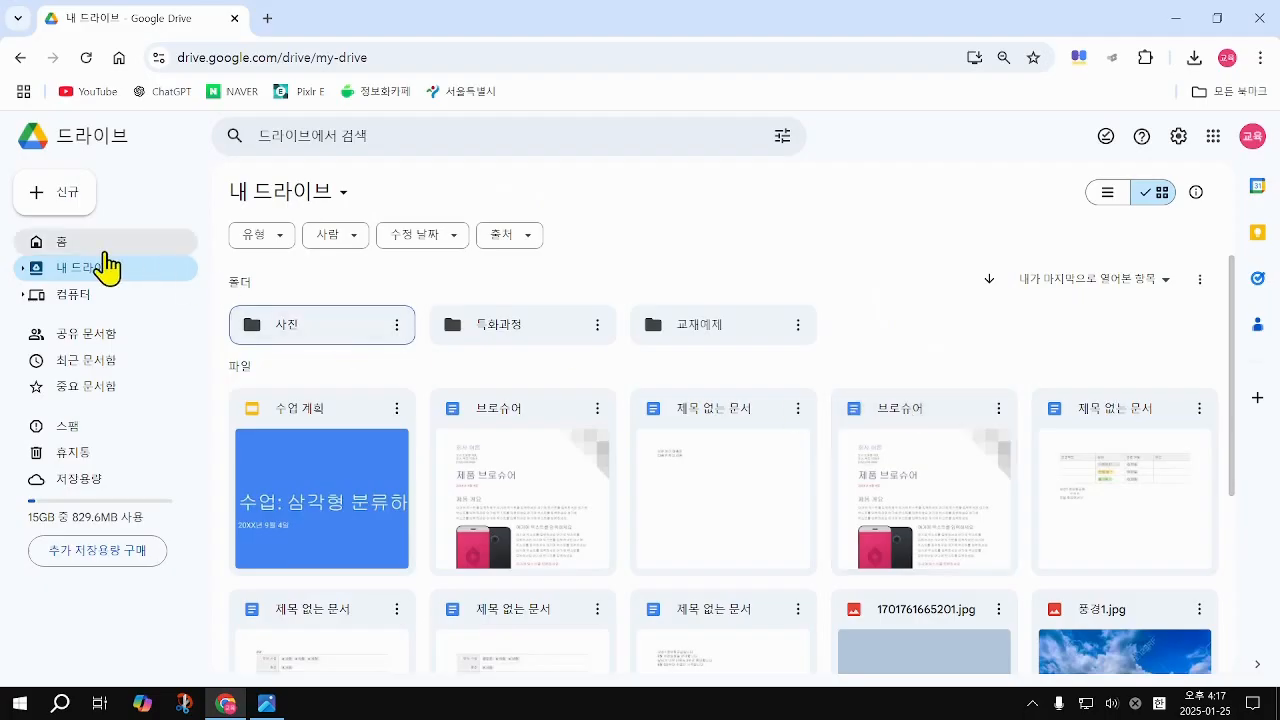
click(84, 270)
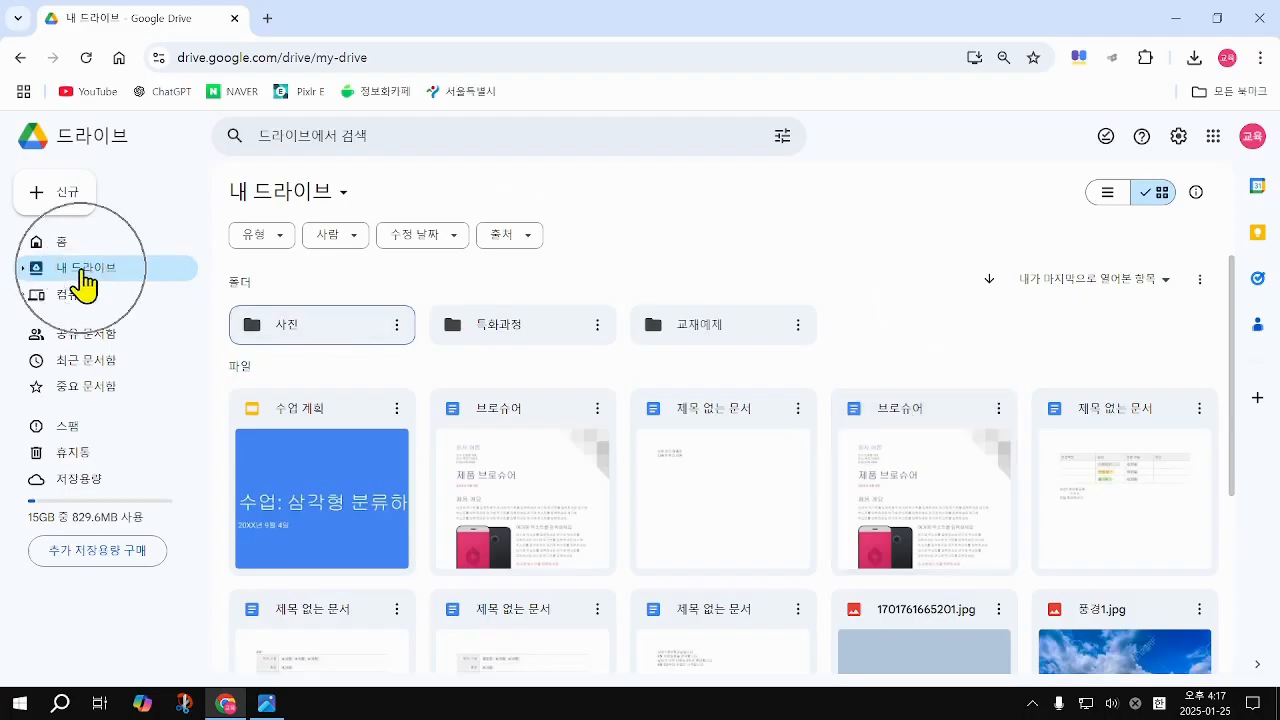
click(82, 270)
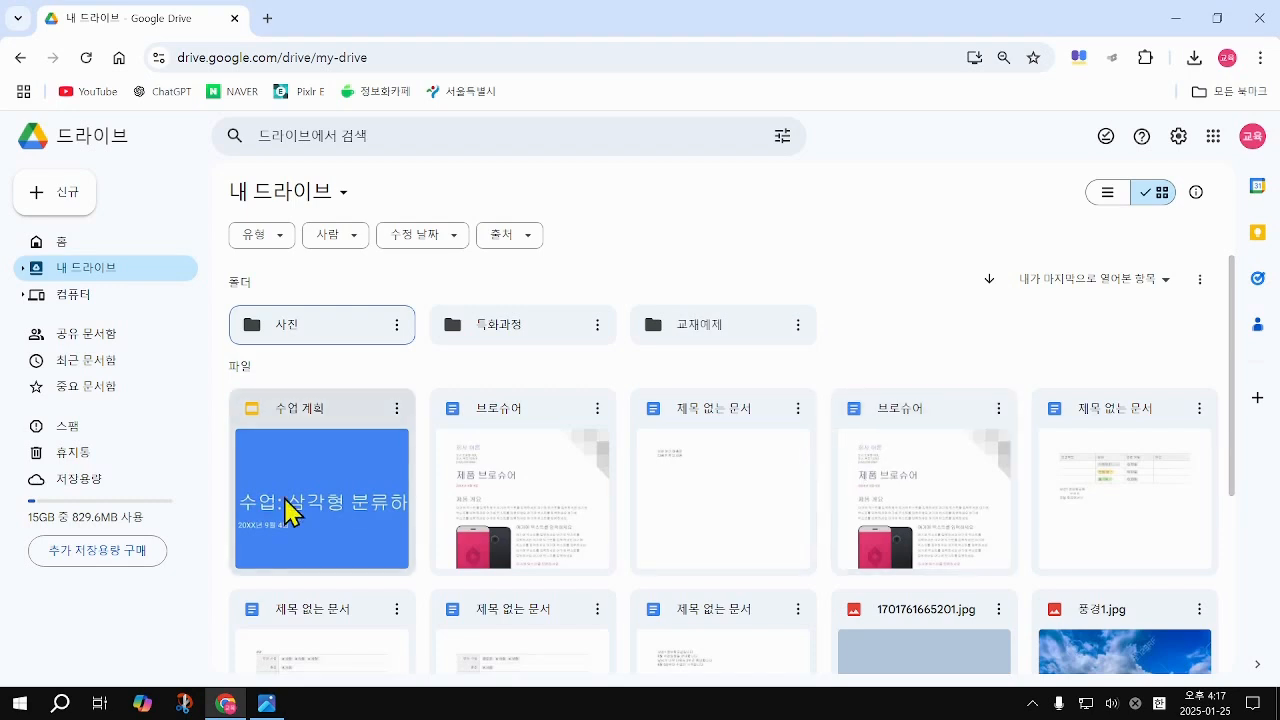
scroll(886, 523, down, 2)
scroll(889, 526, down, 1)
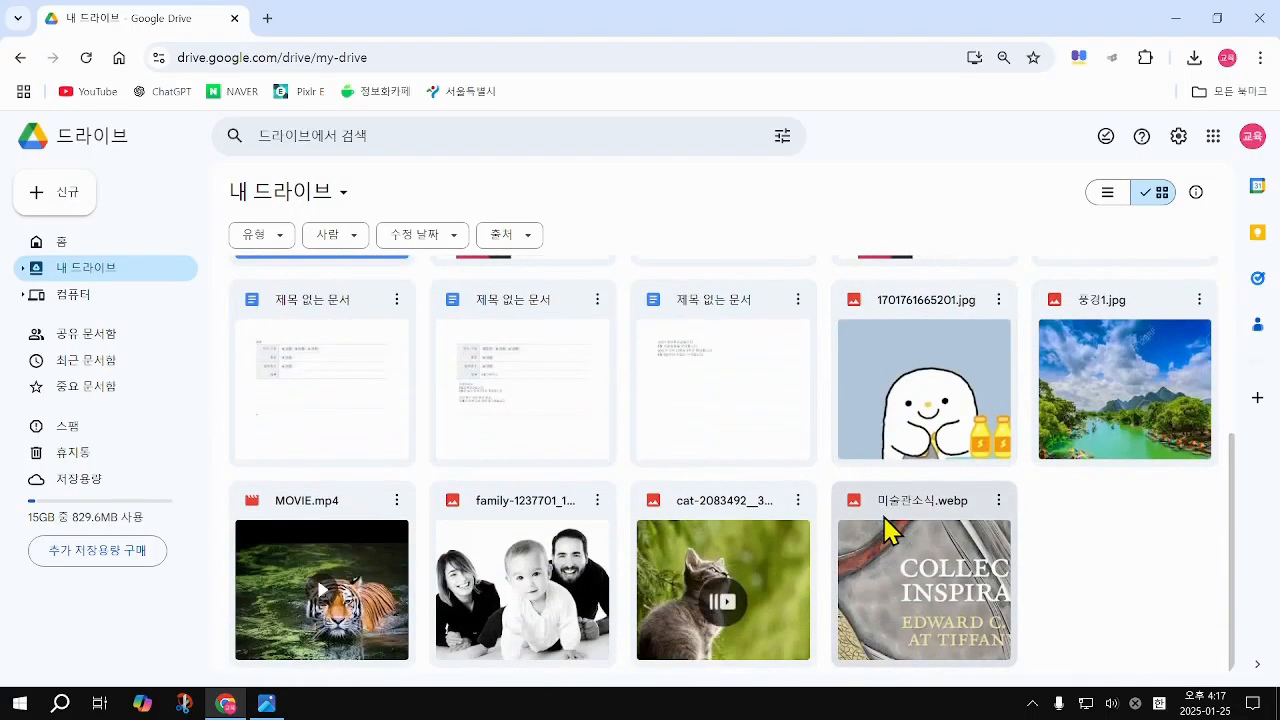
scroll(677, 466, up, 2)
scroll(960, 508, up, 2)
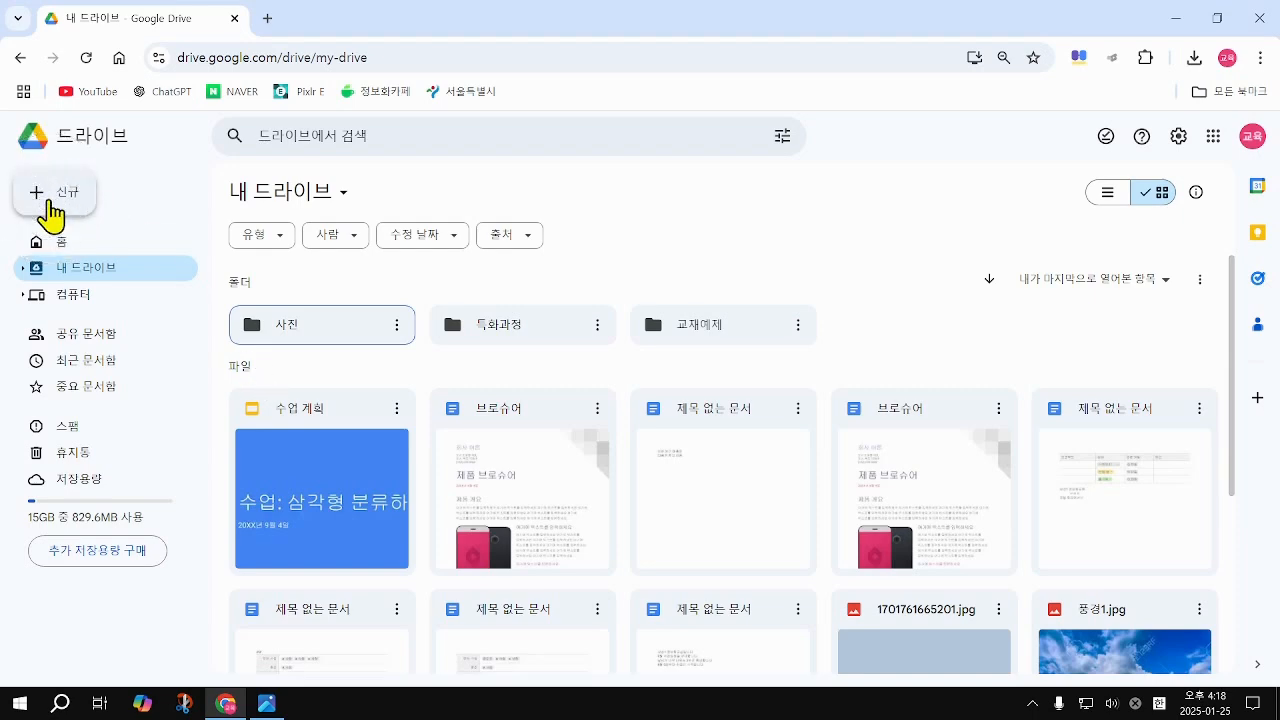
Step: Examine the options for creating new items, including the new folder (새 폴더) option
scroll(46, 200, up, 8)
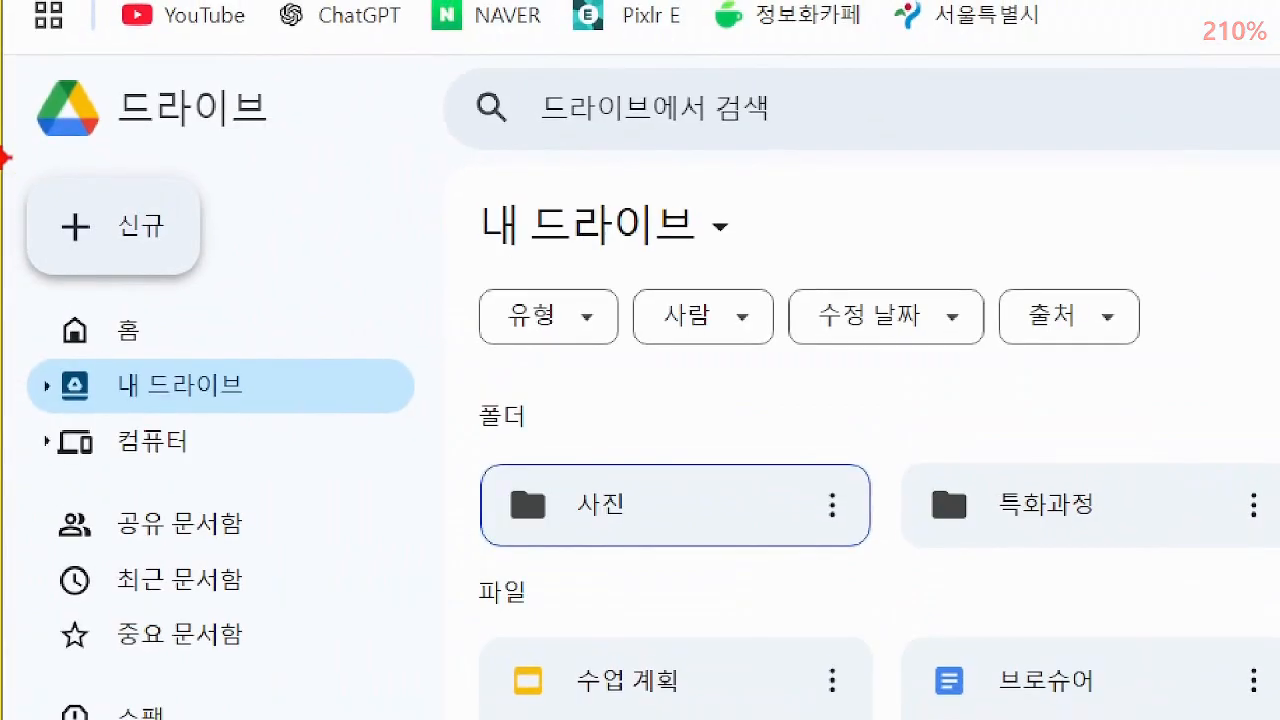
drag(3, 131, 255, 294)
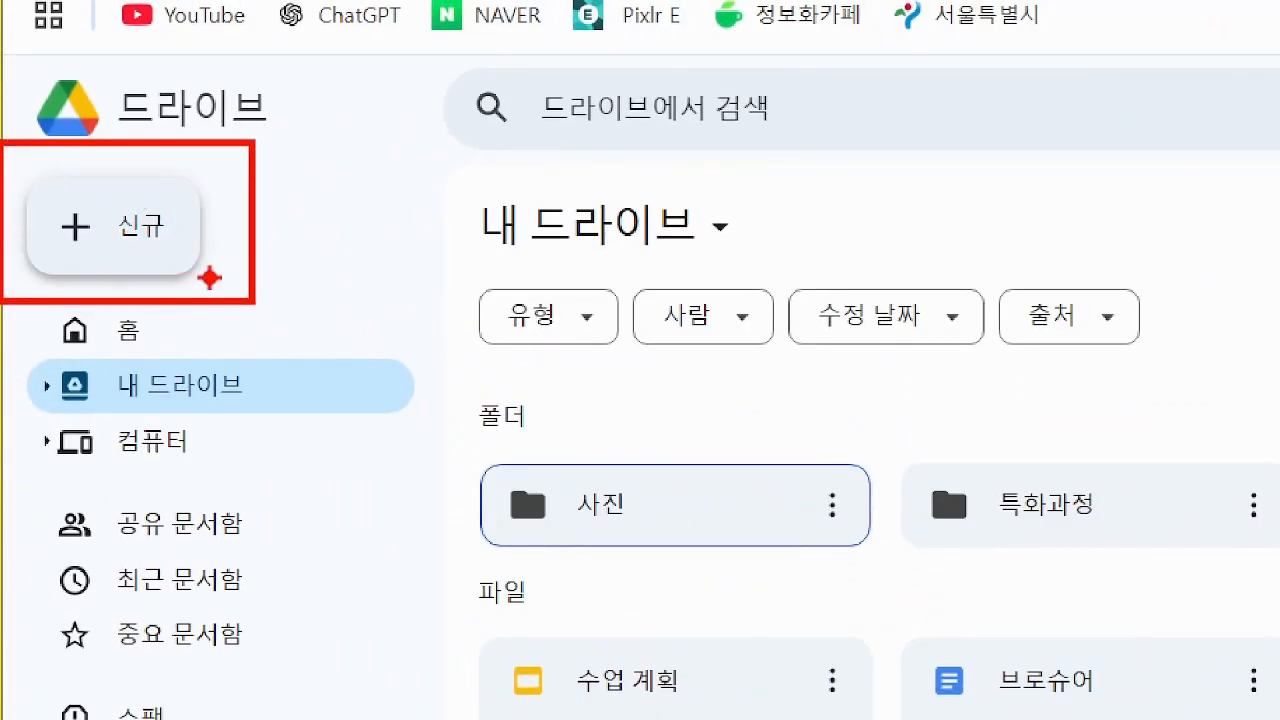
right_click(146, 261)
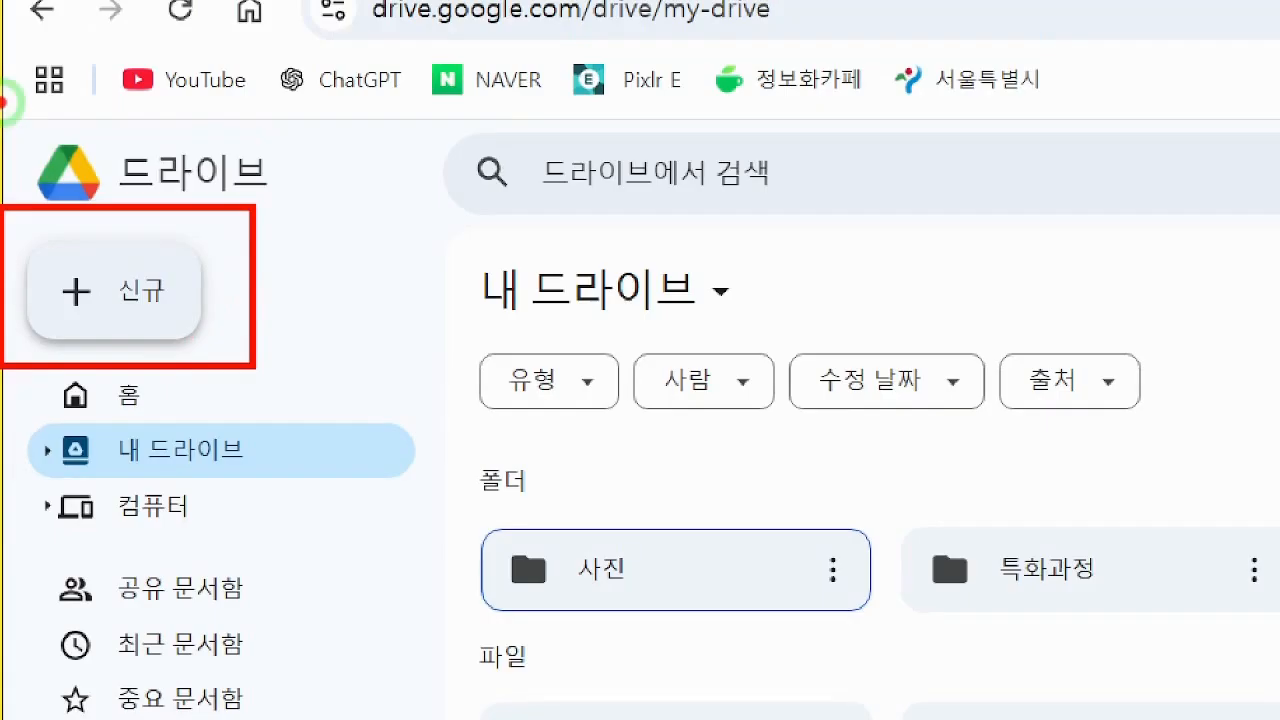
right_click(5, 101)
click(57, 200)
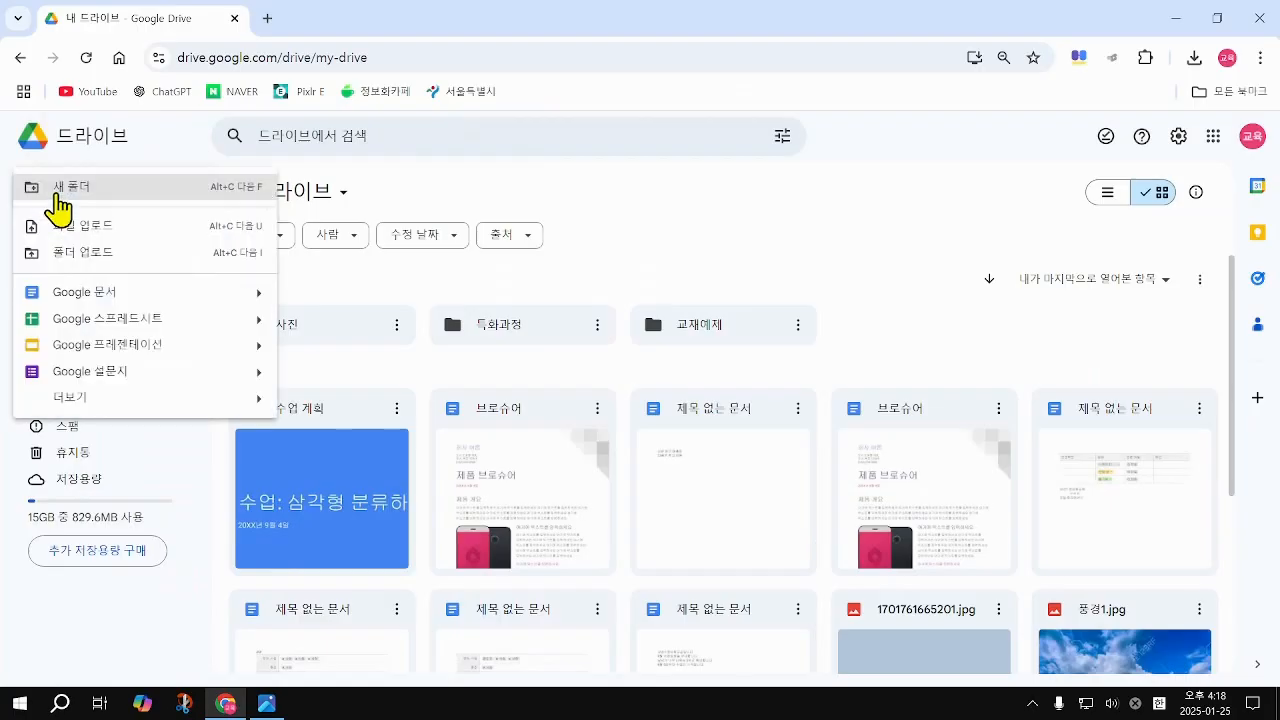
key(ctrl+1)
scroll(53, 190, up, 4)
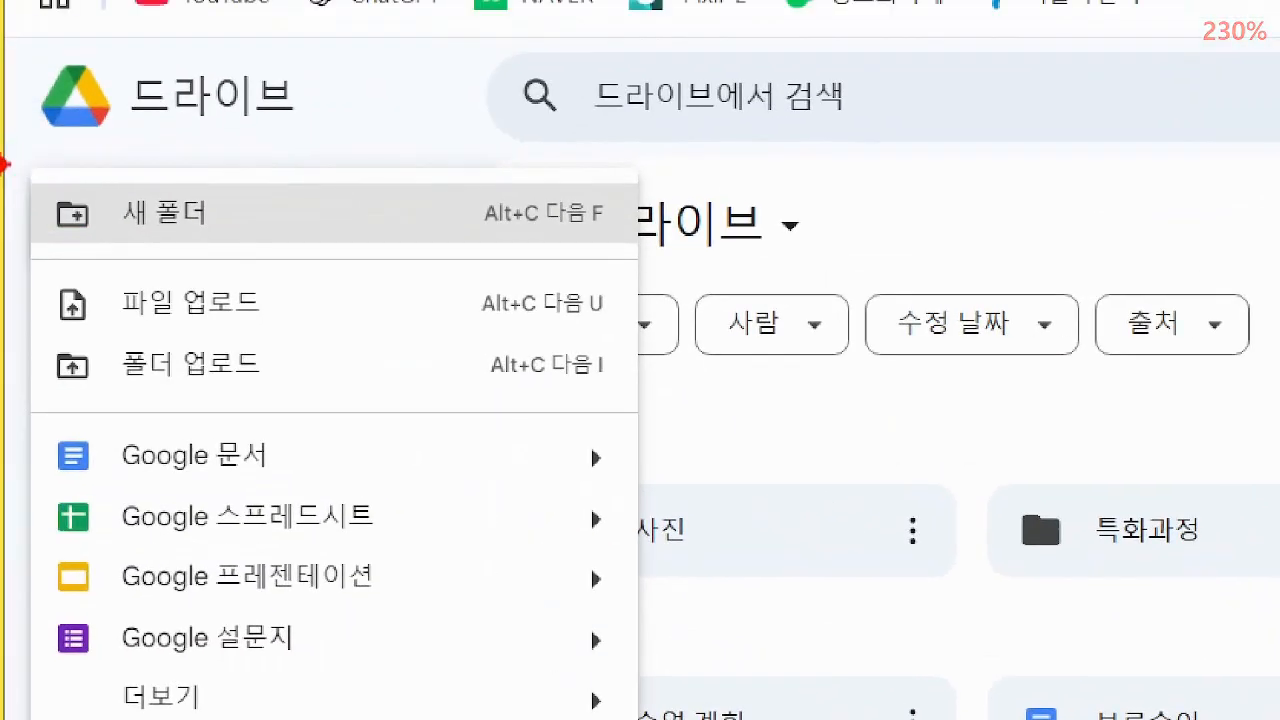
mouse_move(3, 157)
mouse_down()
mouse_move(18, 228)
mouse_move(283, 252)
mouse_up()
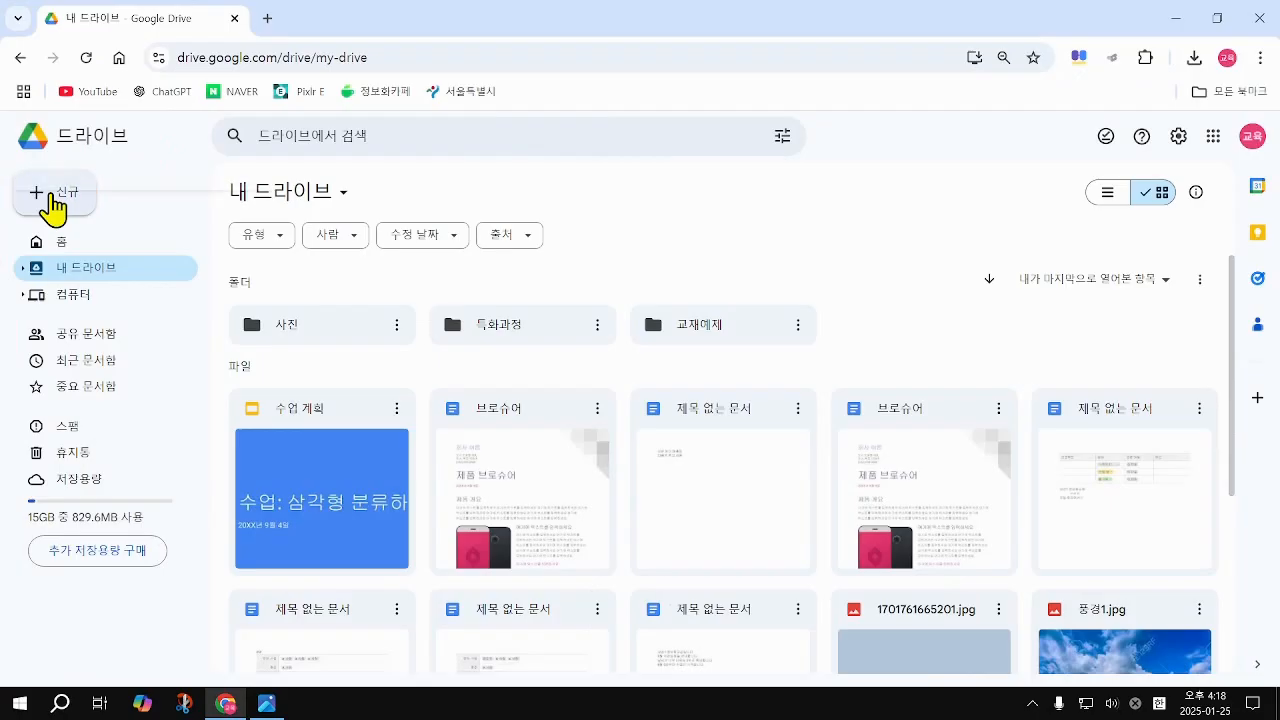
Step: Create a new folder named 연습폴더 in My Drive
click(52, 208)
click(55, 200)
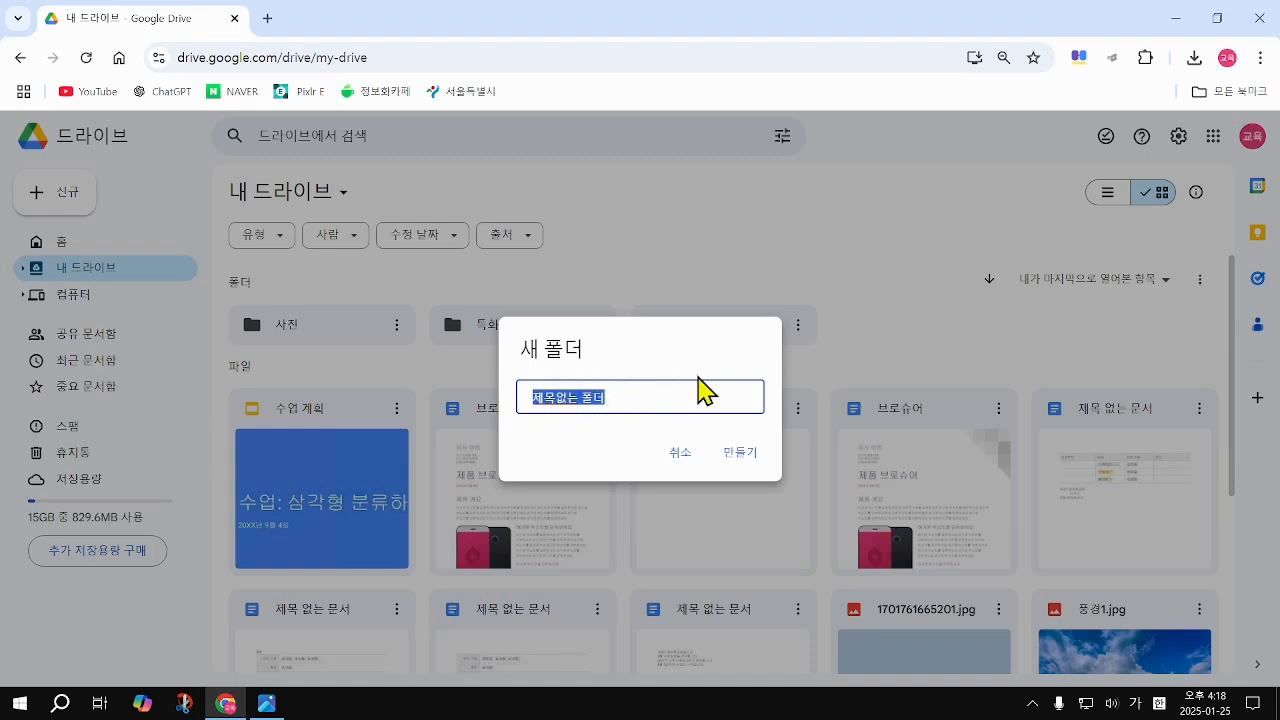
key(BackSpace)
text(ㅇ)
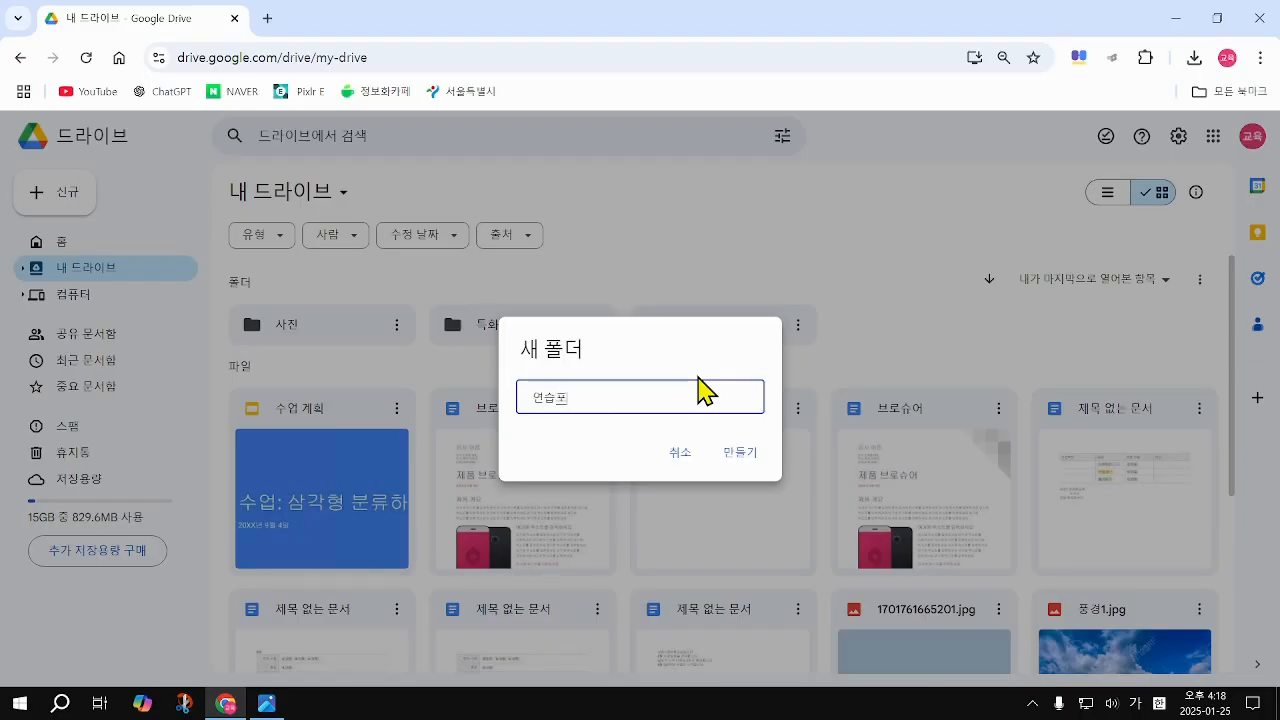
text(습폴더)
key(Return)
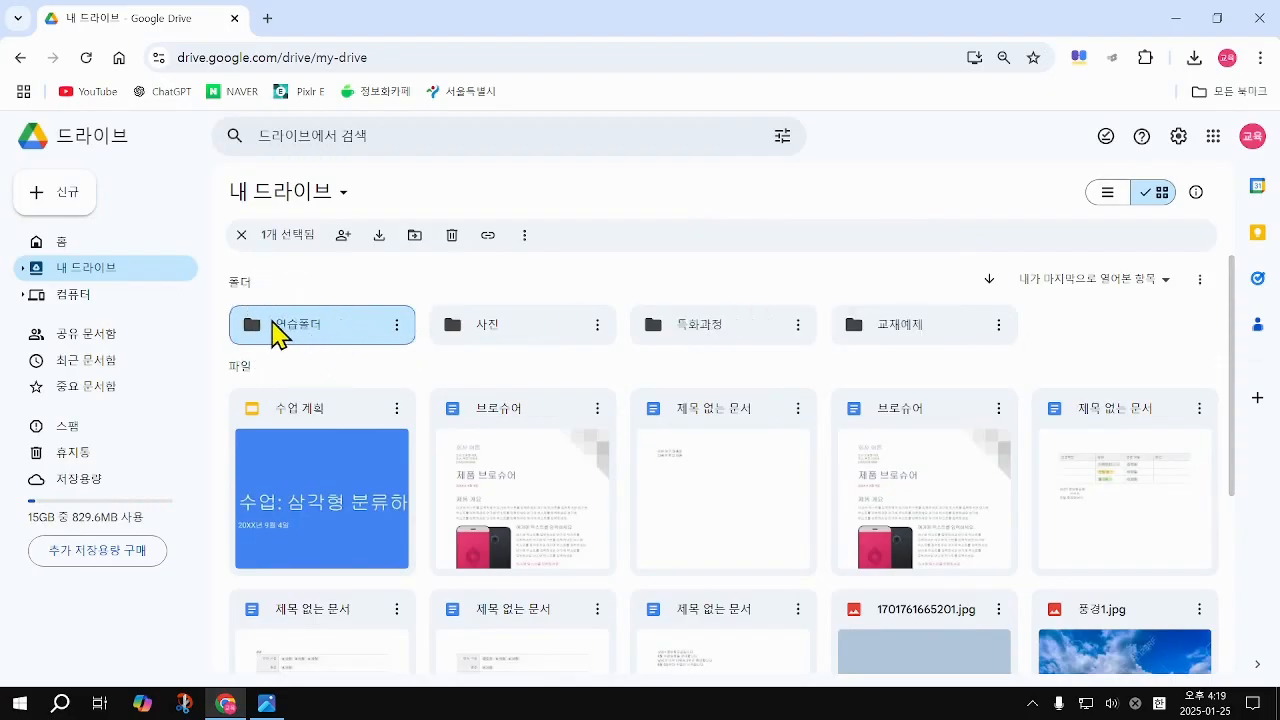
Step: Open the 연습폴더 folder in My Drive
click(298, 336)
click(298, 336)
double_click(297, 334)
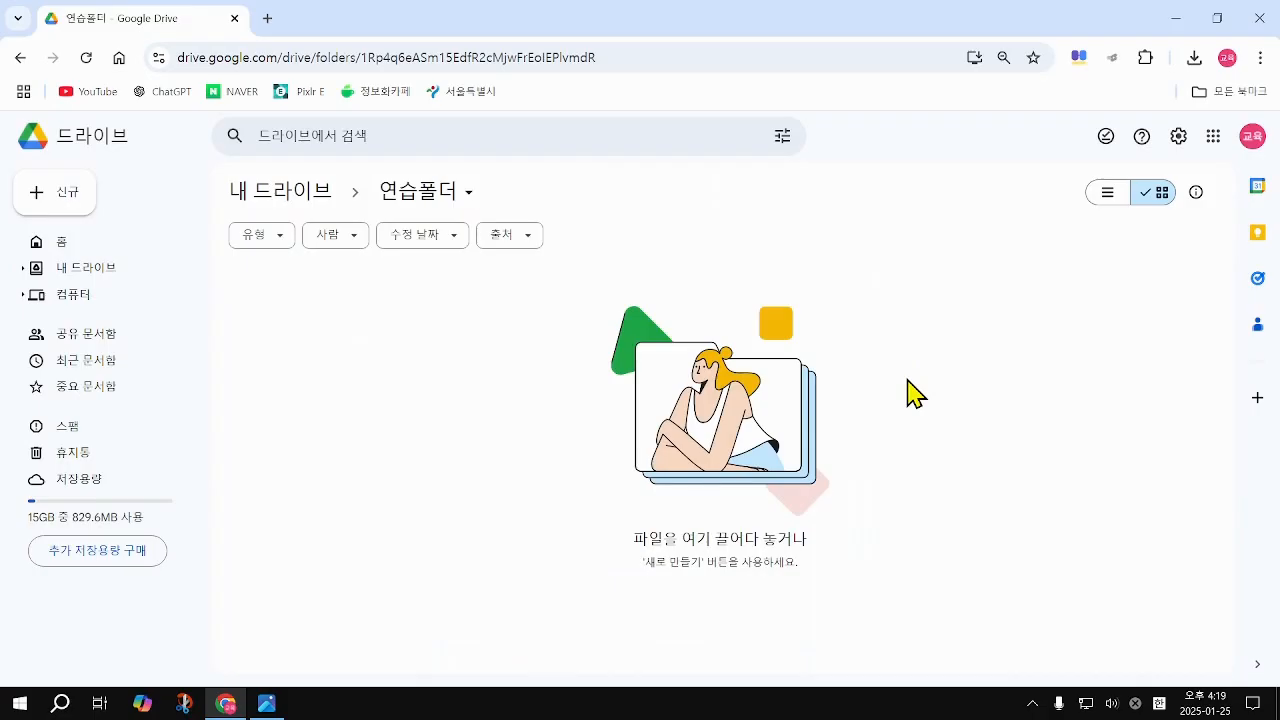
click(412, 203)
Step: Start a file upload, browse to the desktop's 컴퓨터자료 folder and show its contents as medium icons (보통 아이콘)
click(57, 213)
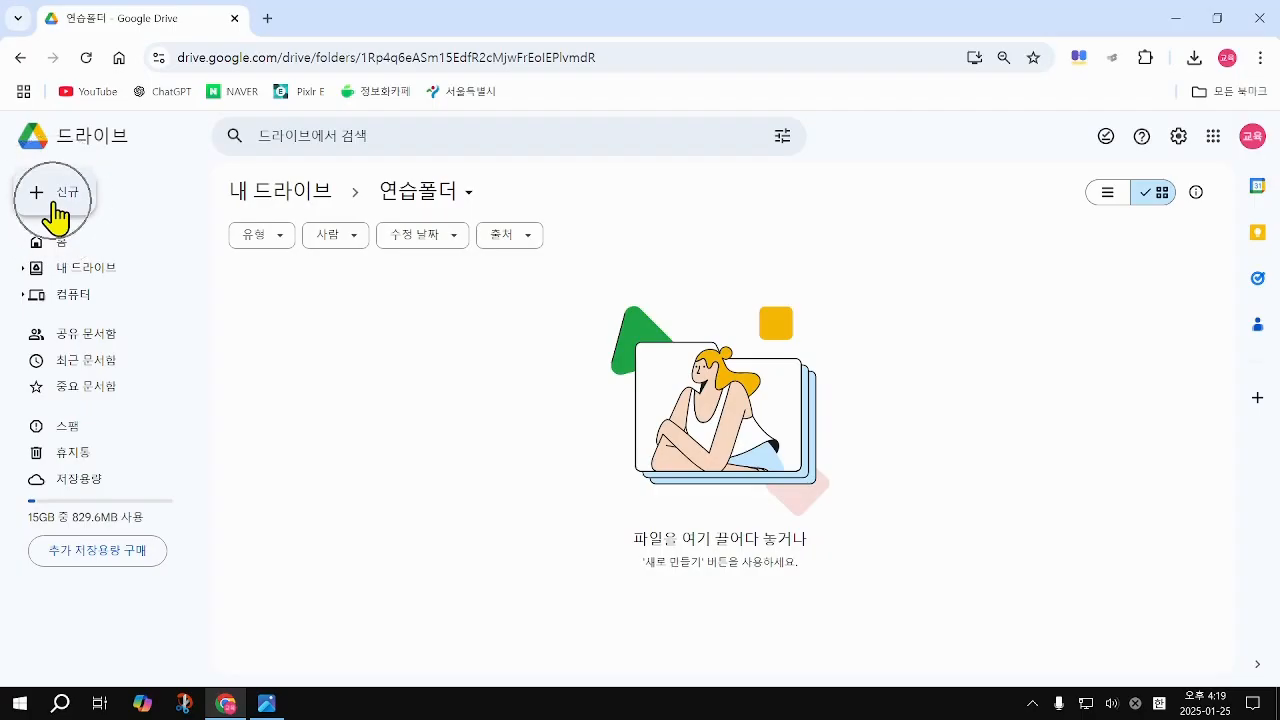
click(57, 212)
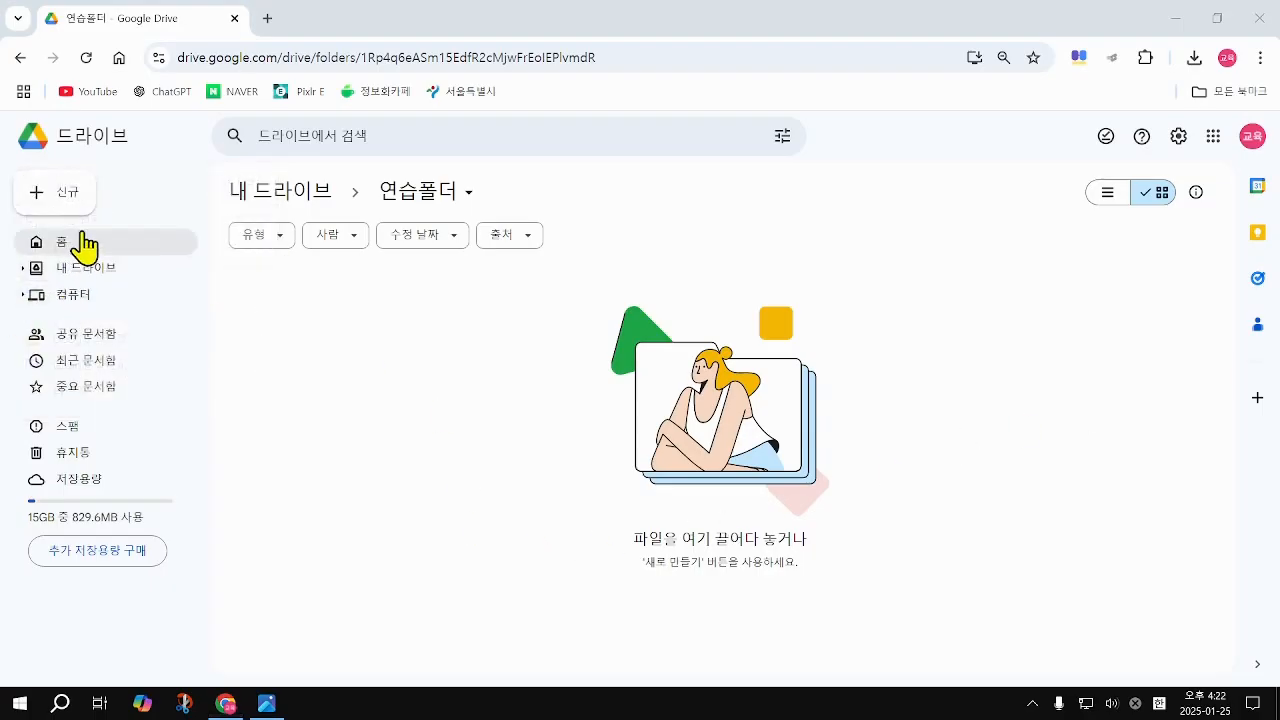
click(72, 200)
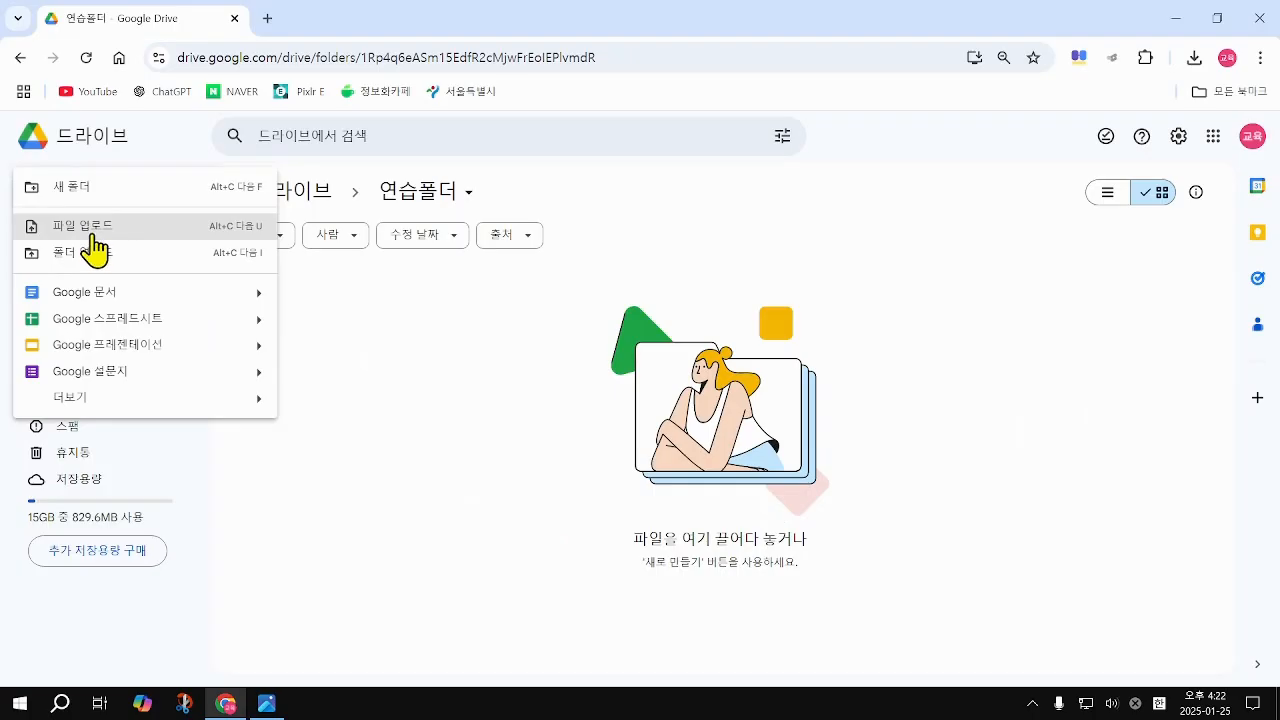
click(86, 230)
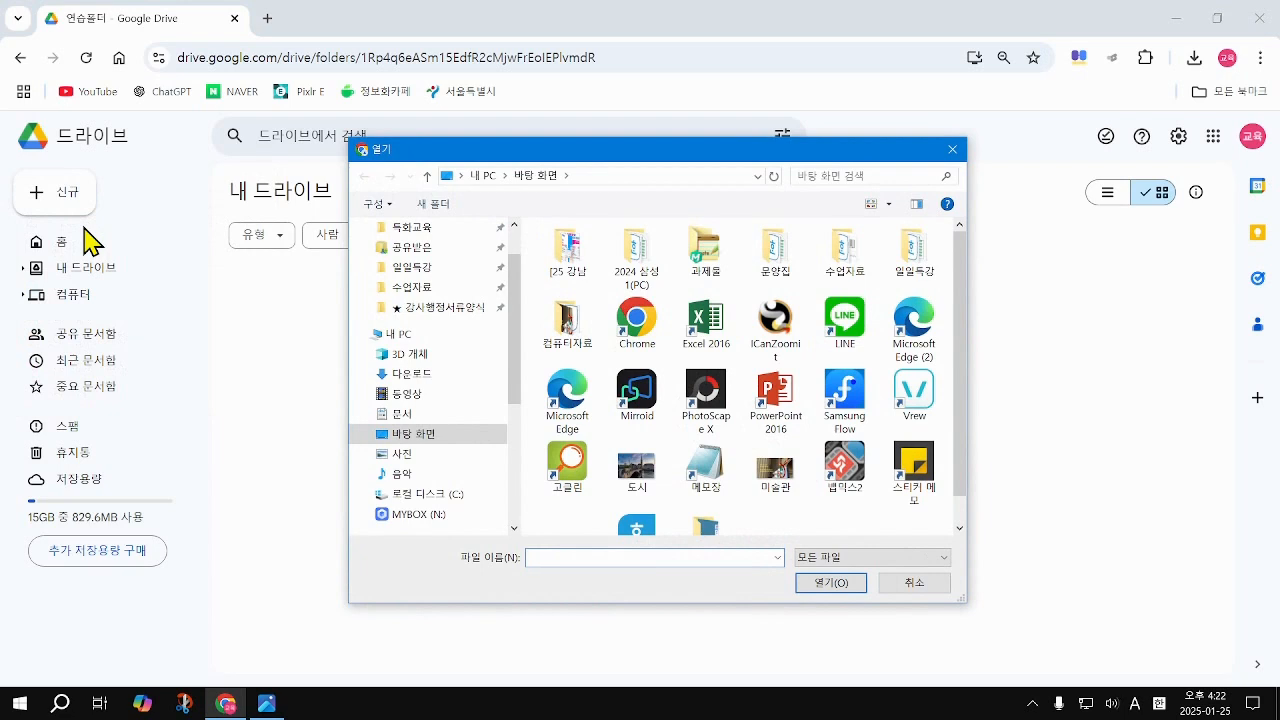
scroll(640, 310, down, 1)
scroll(690, 340, up, 1)
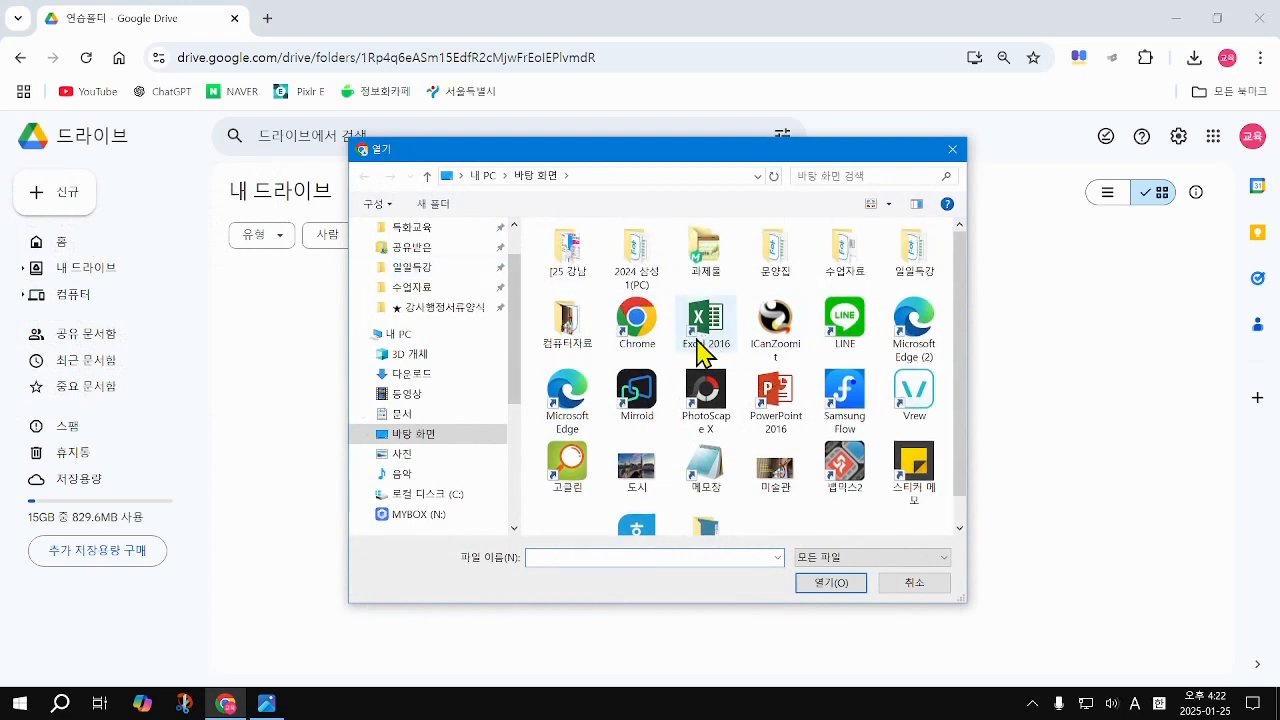
click(577, 331)
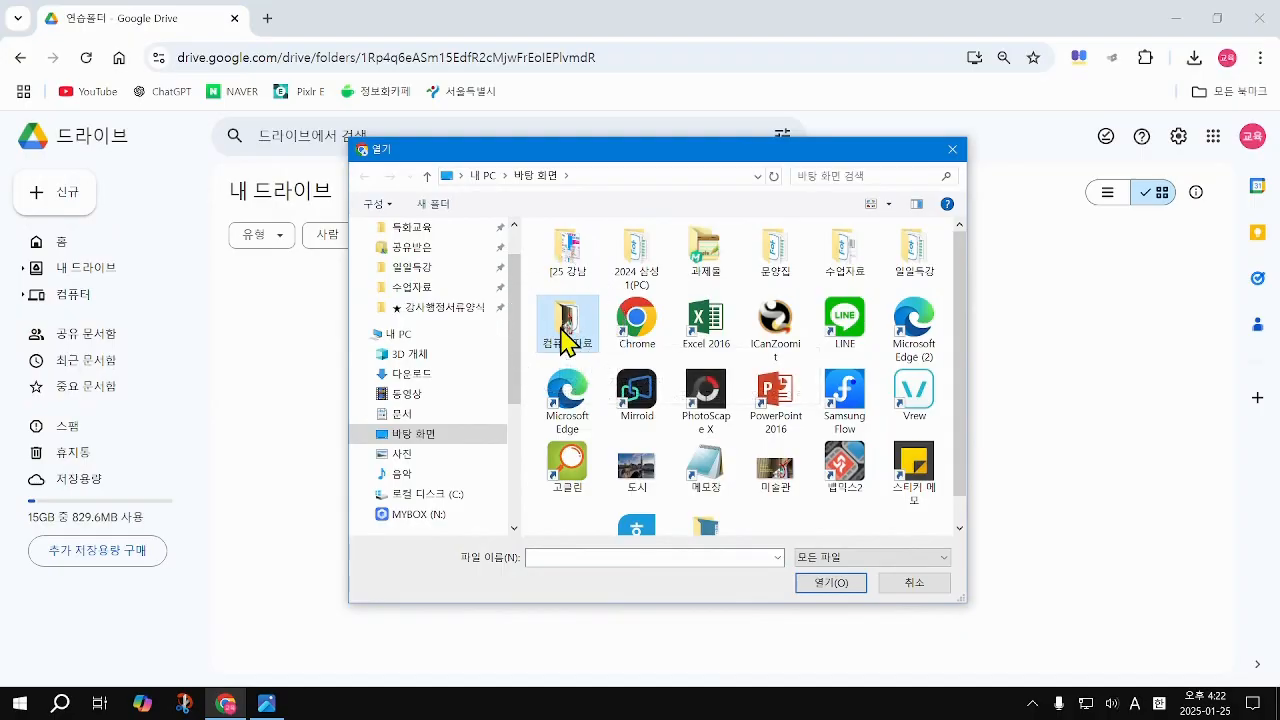
double_click(566, 336)
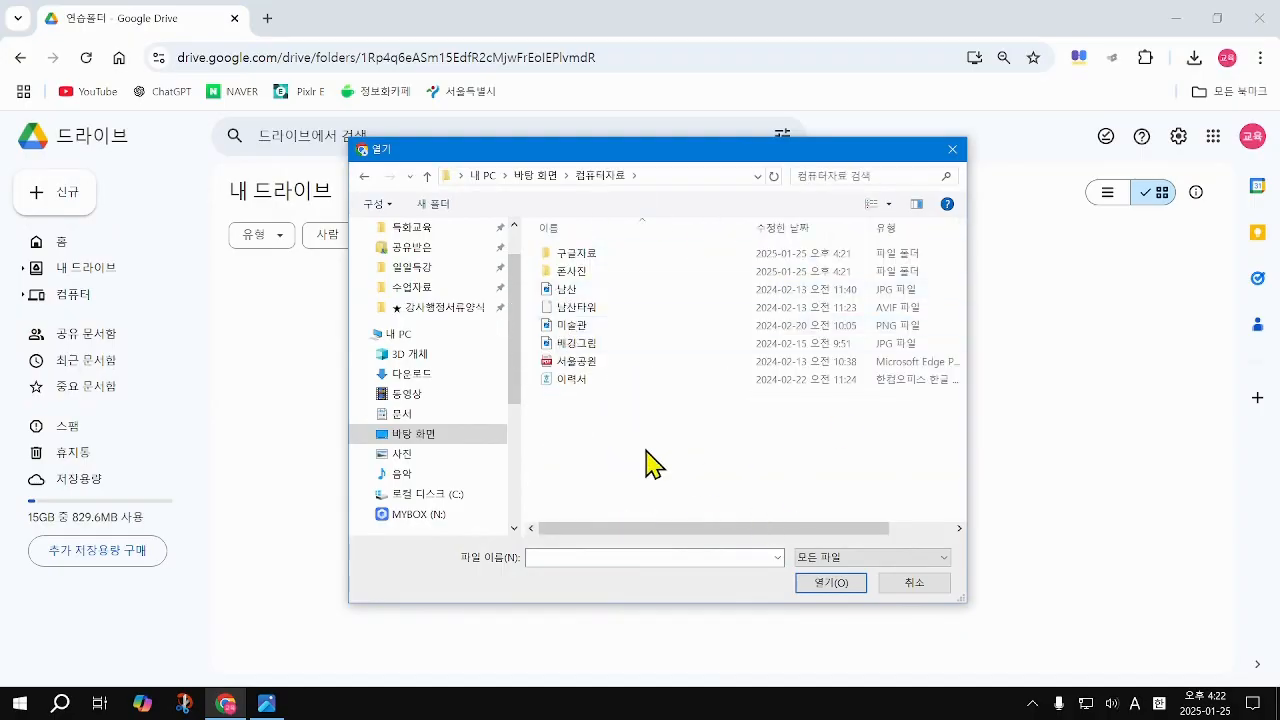
click(888, 204)
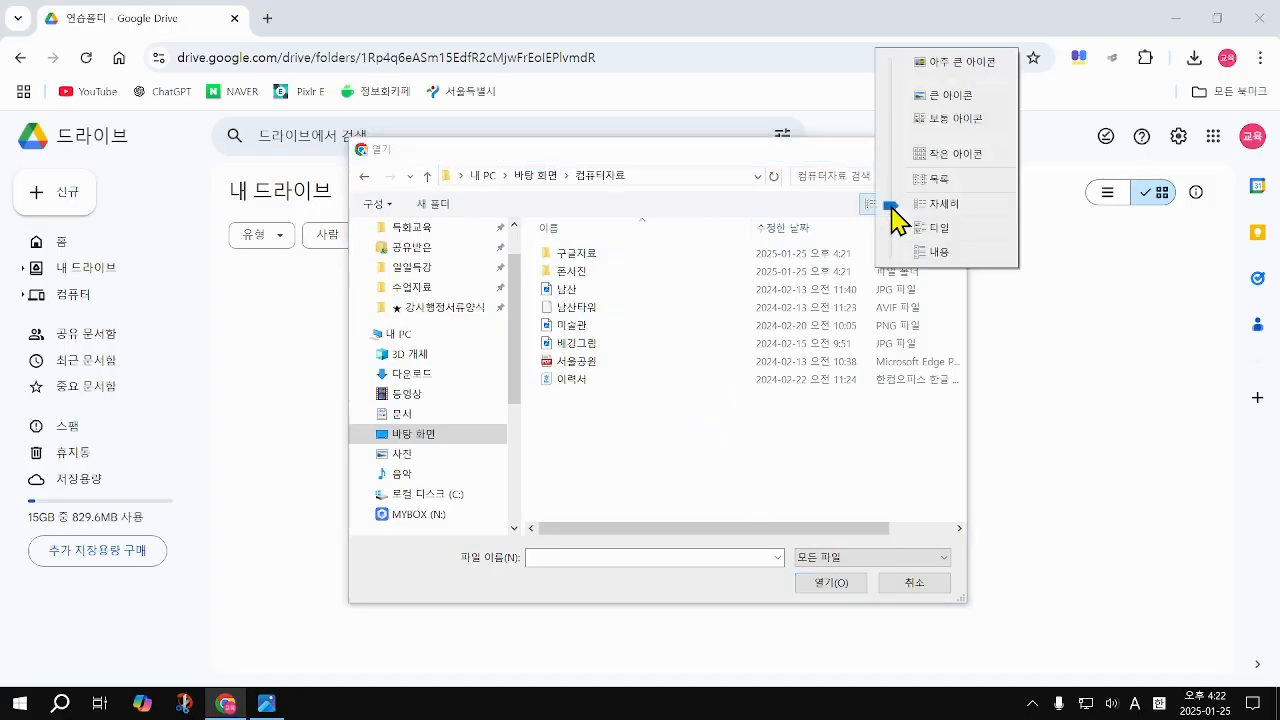
drag(891, 208, 976, 130)
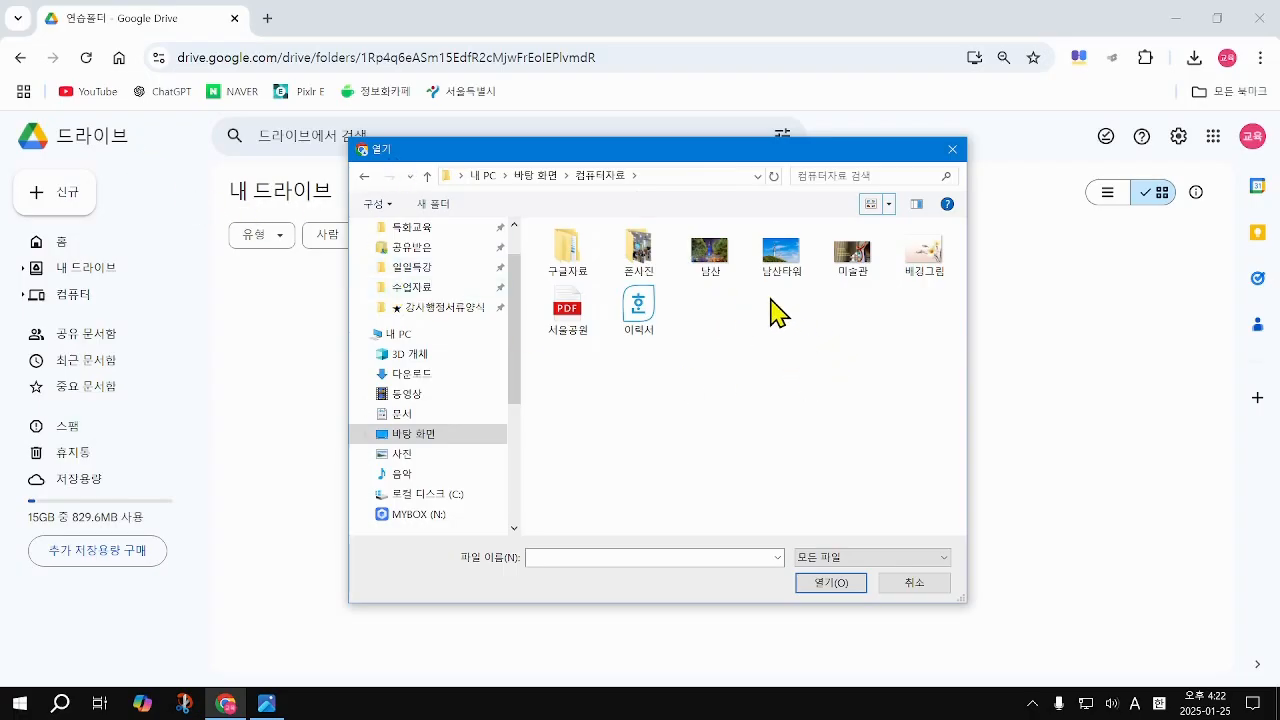
Step: Upload the three files 남산, 서울공원 and 이력서 together into the 연습폴더 folder
click(715, 263)
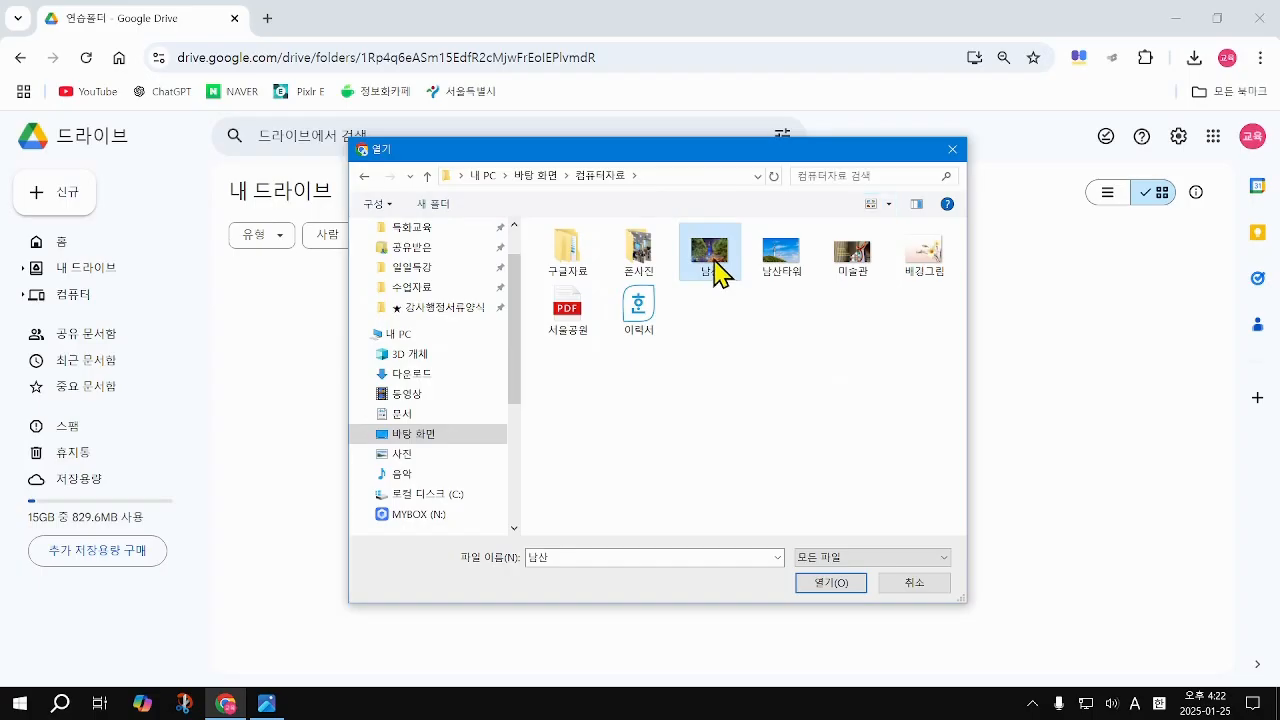
ctrl+click(567, 320)
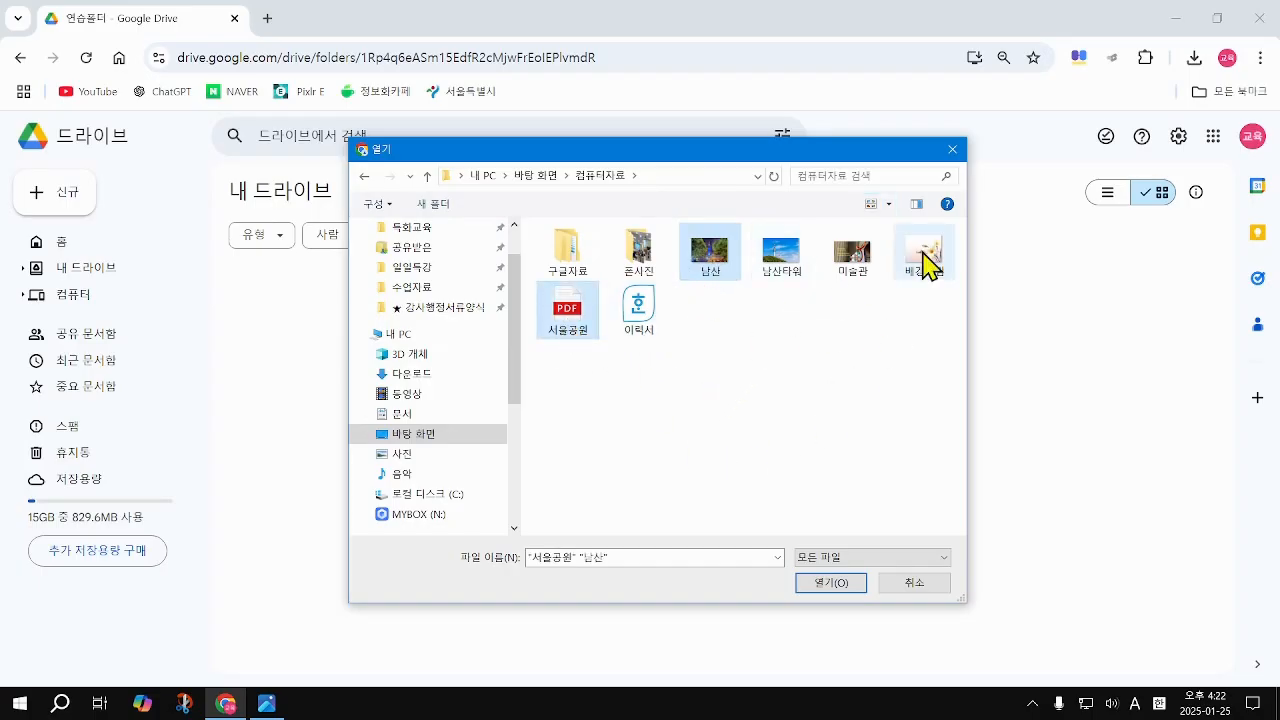
ctrl+click(645, 325)
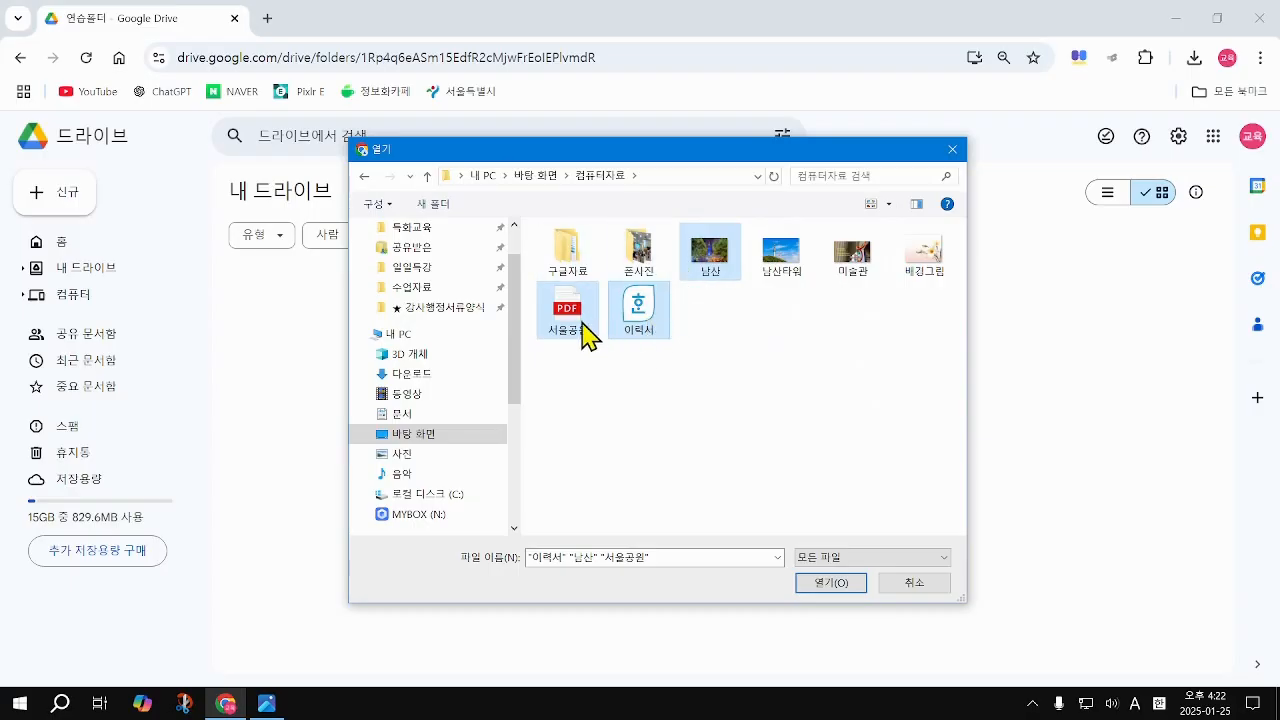
click(830, 585)
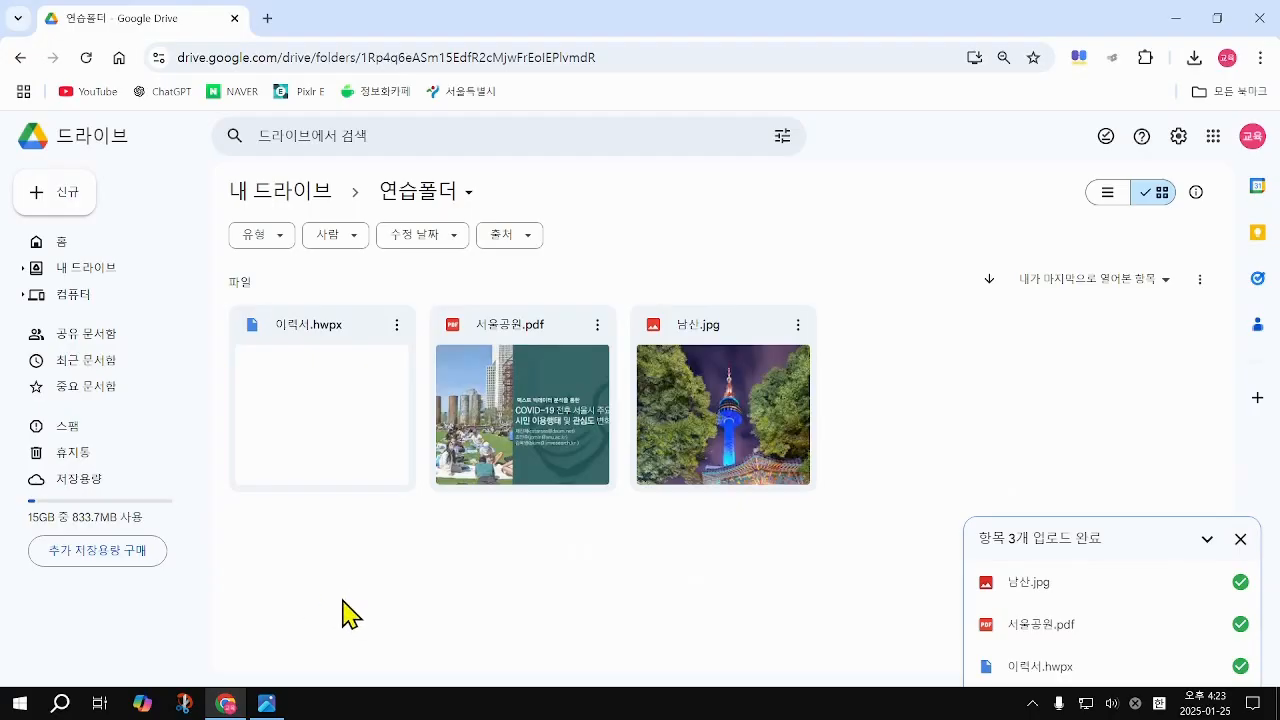
Step: Upload the 폰사진 folder from the desktop's 컴퓨터자료 folder into 연습폴더, approving the site upload
click(60, 210)
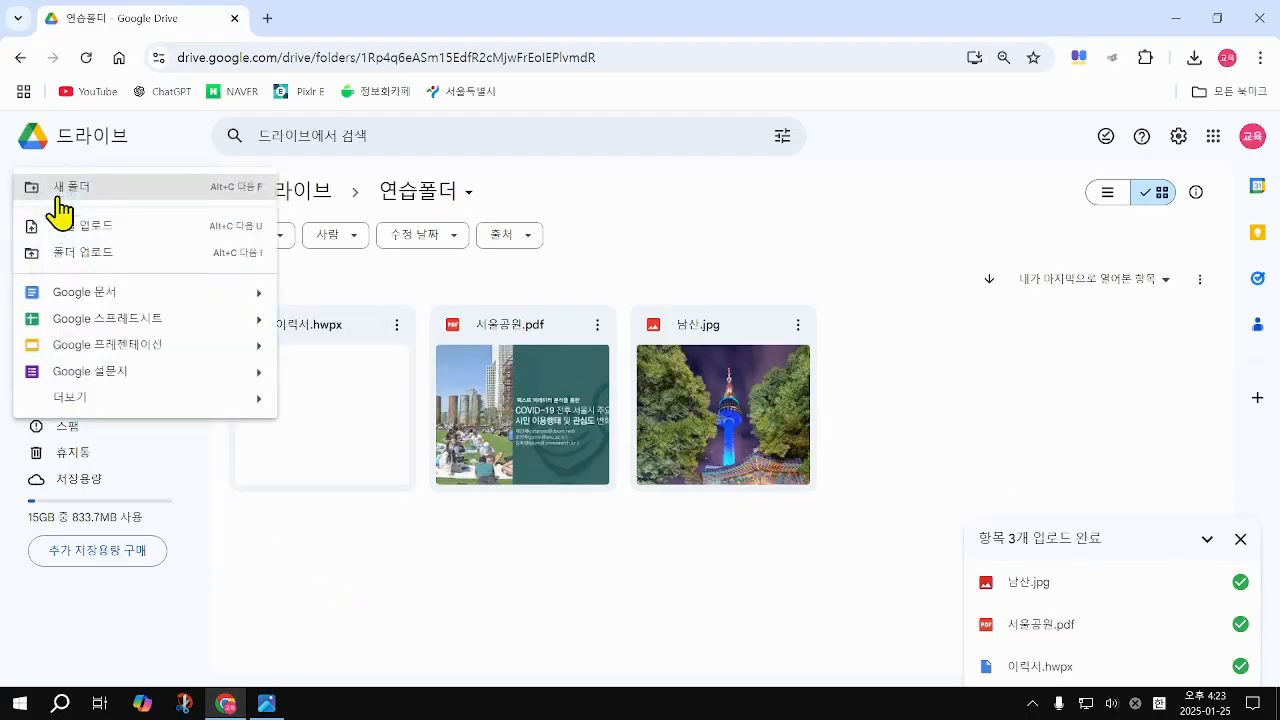
click(84, 262)
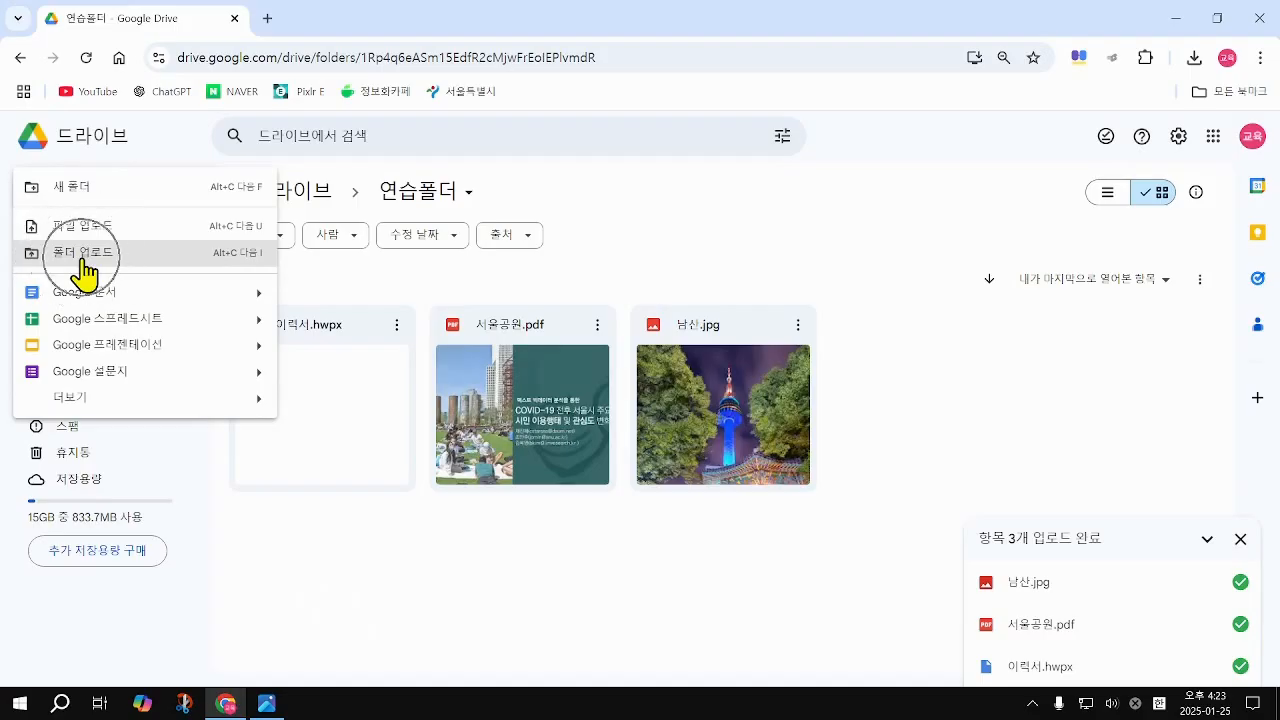
click(84, 262)
click(84, 262)
click(84, 264)
click(84, 264)
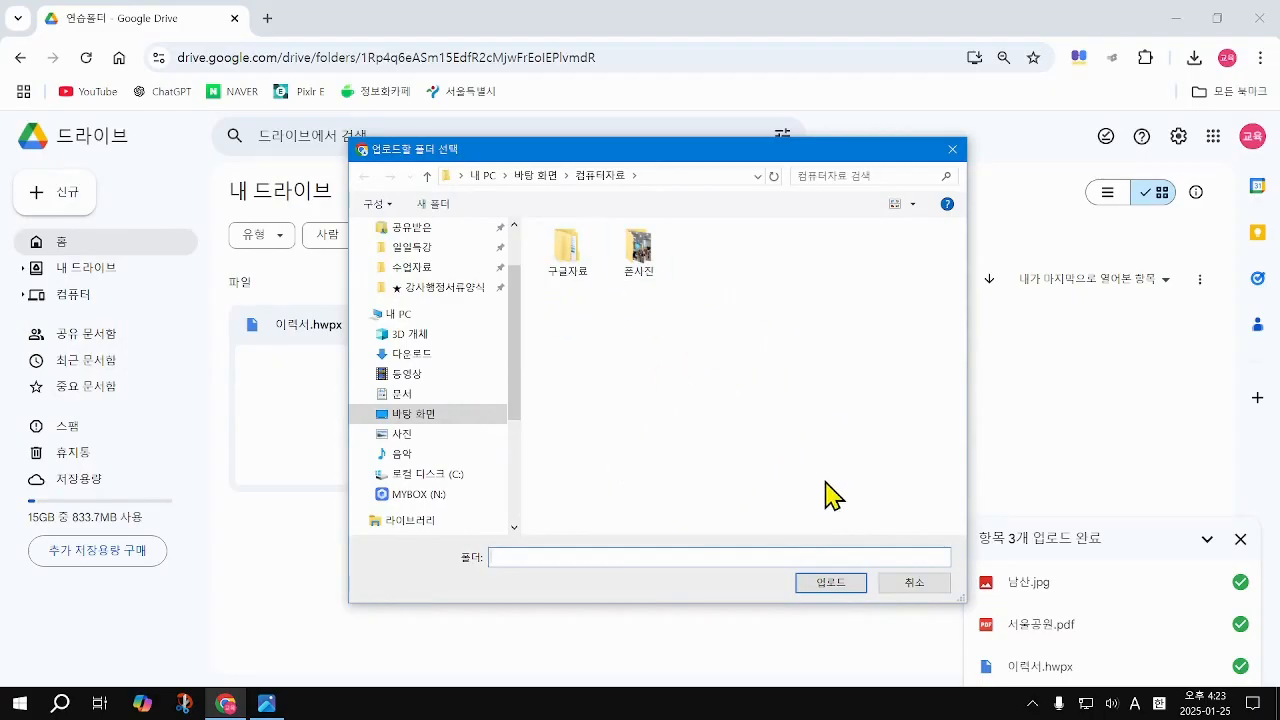
click(640, 268)
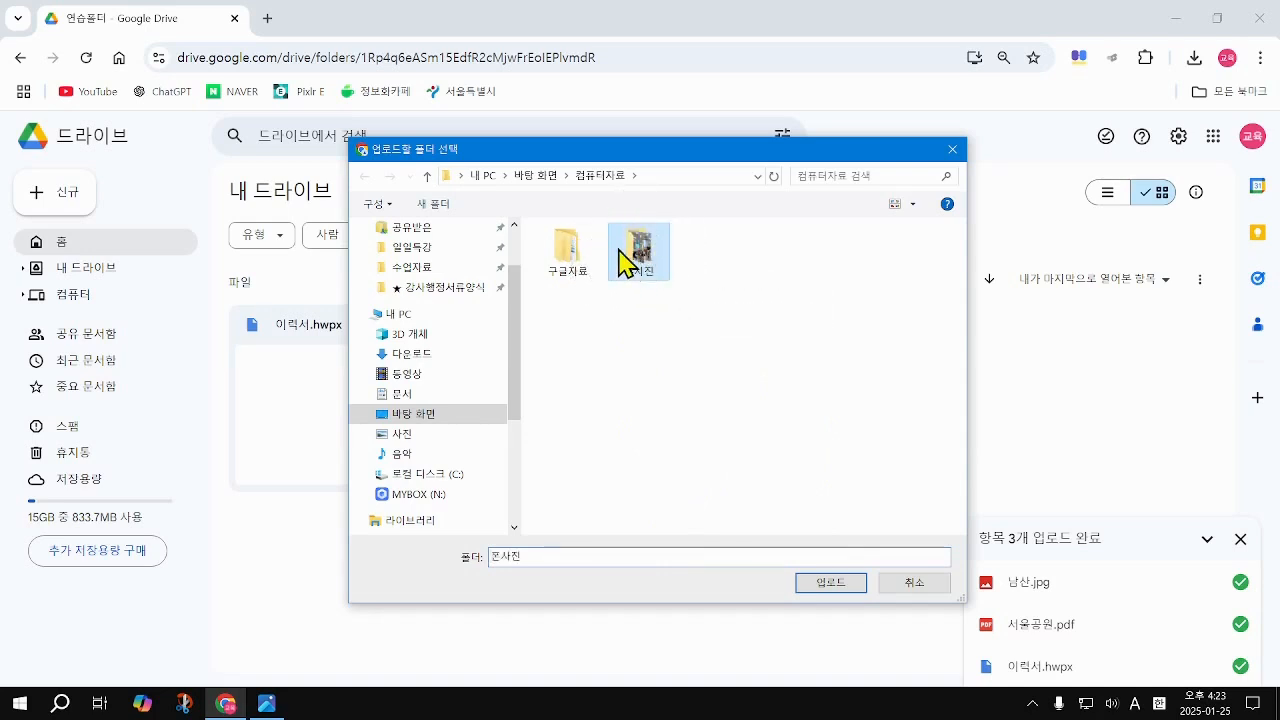
key(ctrl)
key(ctrl)
key(ctrl)
key(ctrl)
key(ctrl)
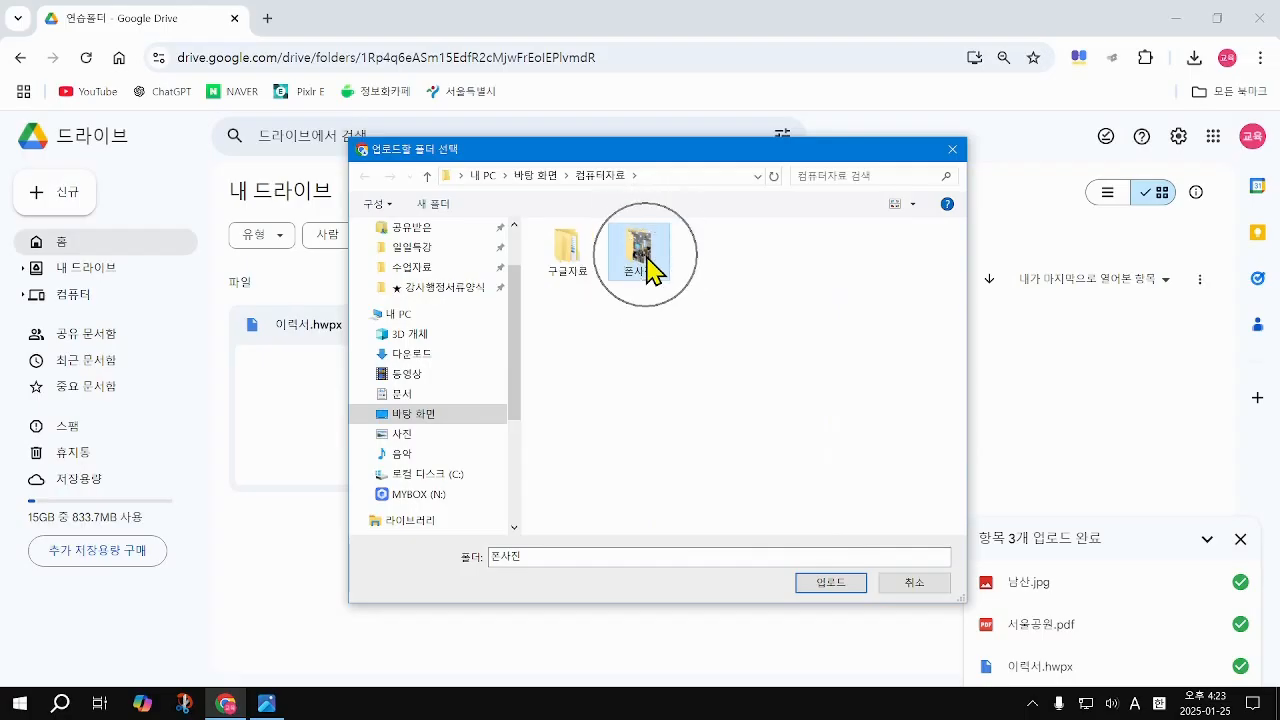
key(ctrl)
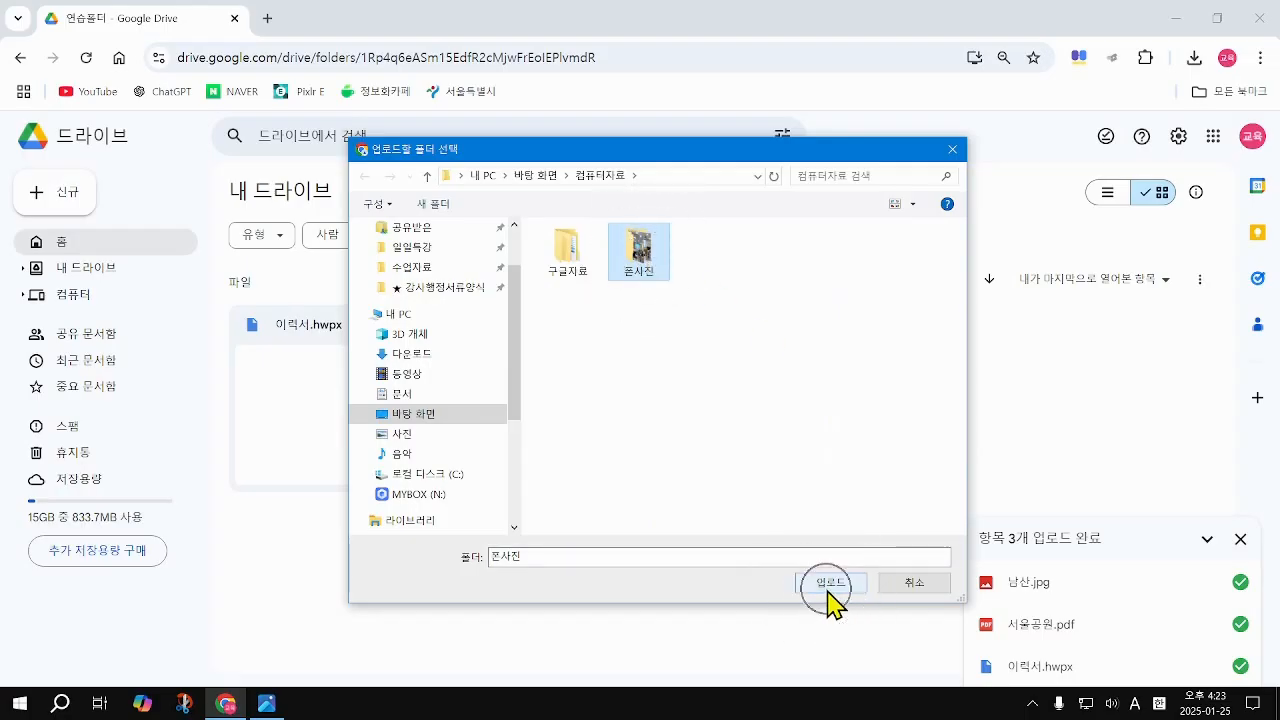
click(829, 598)
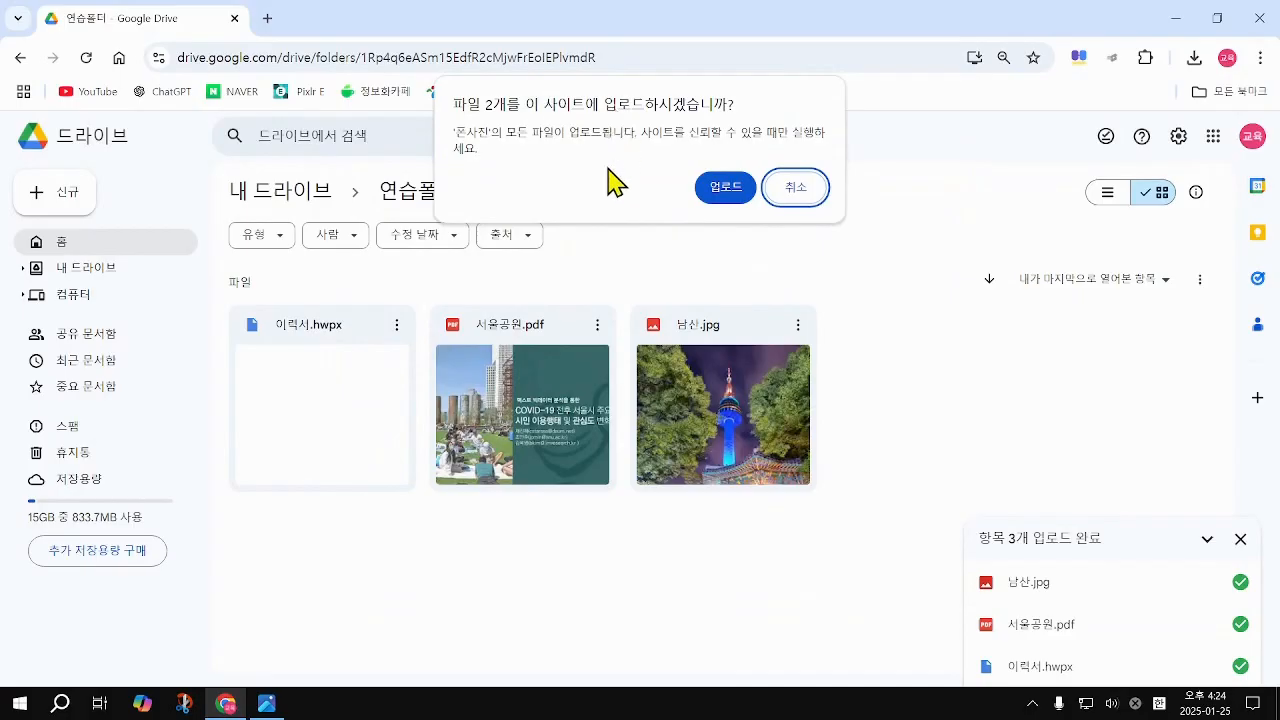
key(ctrl)
key(ctrl)
key(ctrl)
click(725, 196)
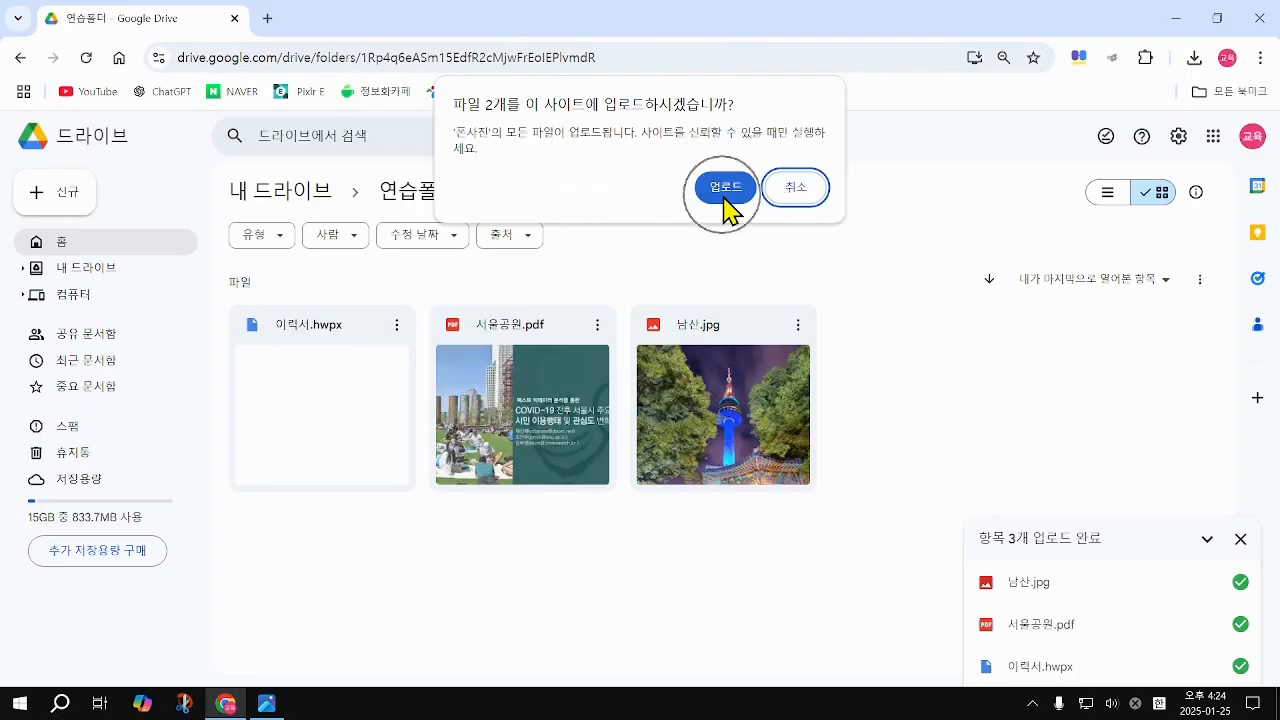
click(723, 197)
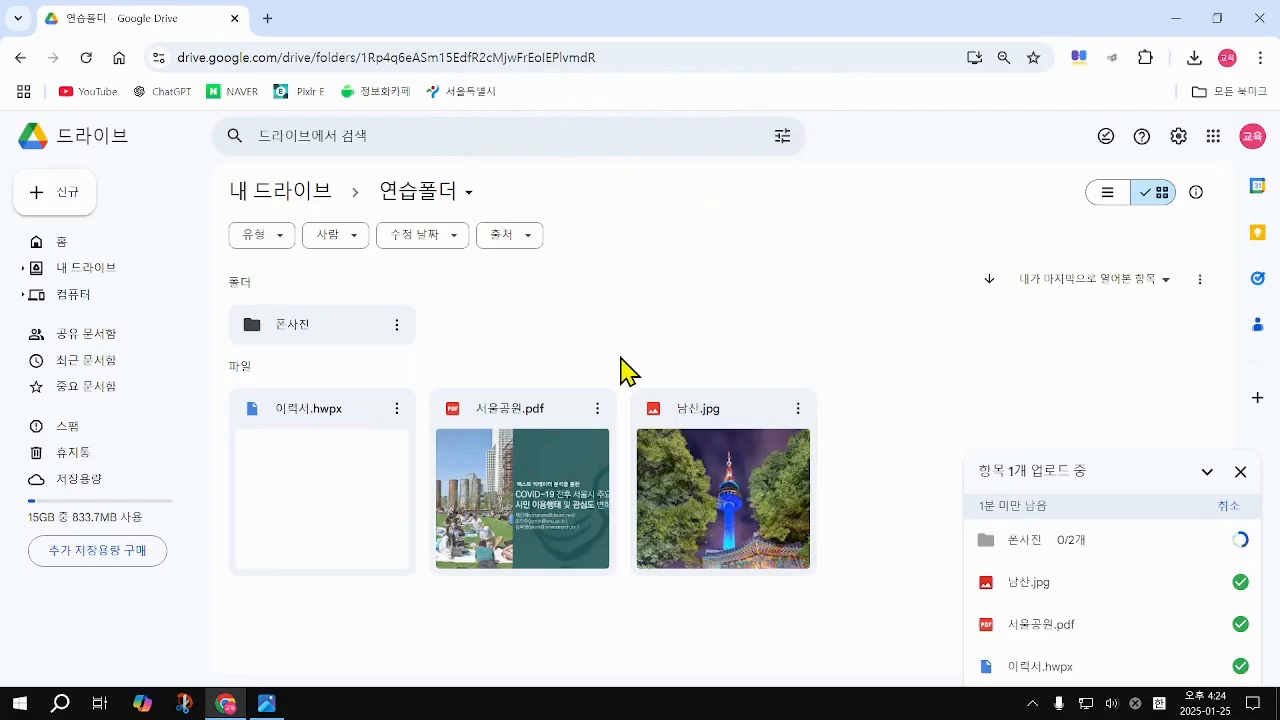
Step: Dismiss the upload status list after the 폰사진 folder upload
click(314, 338)
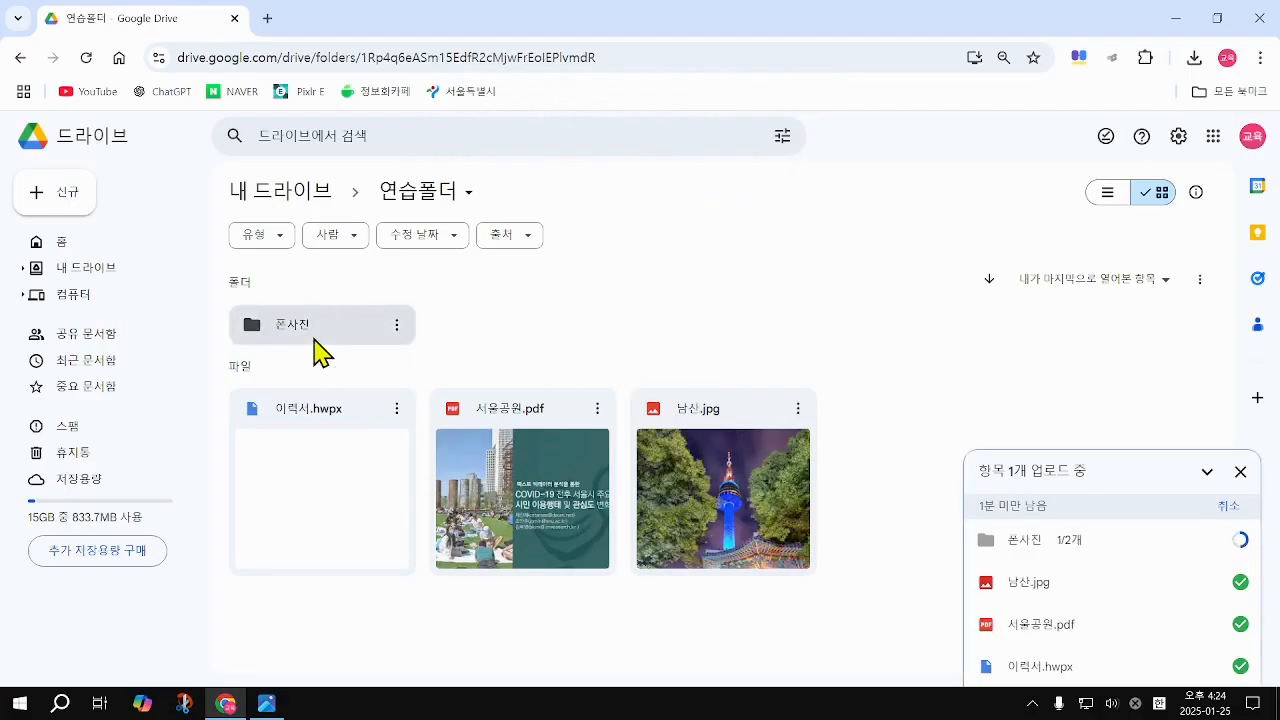
click(314, 345)
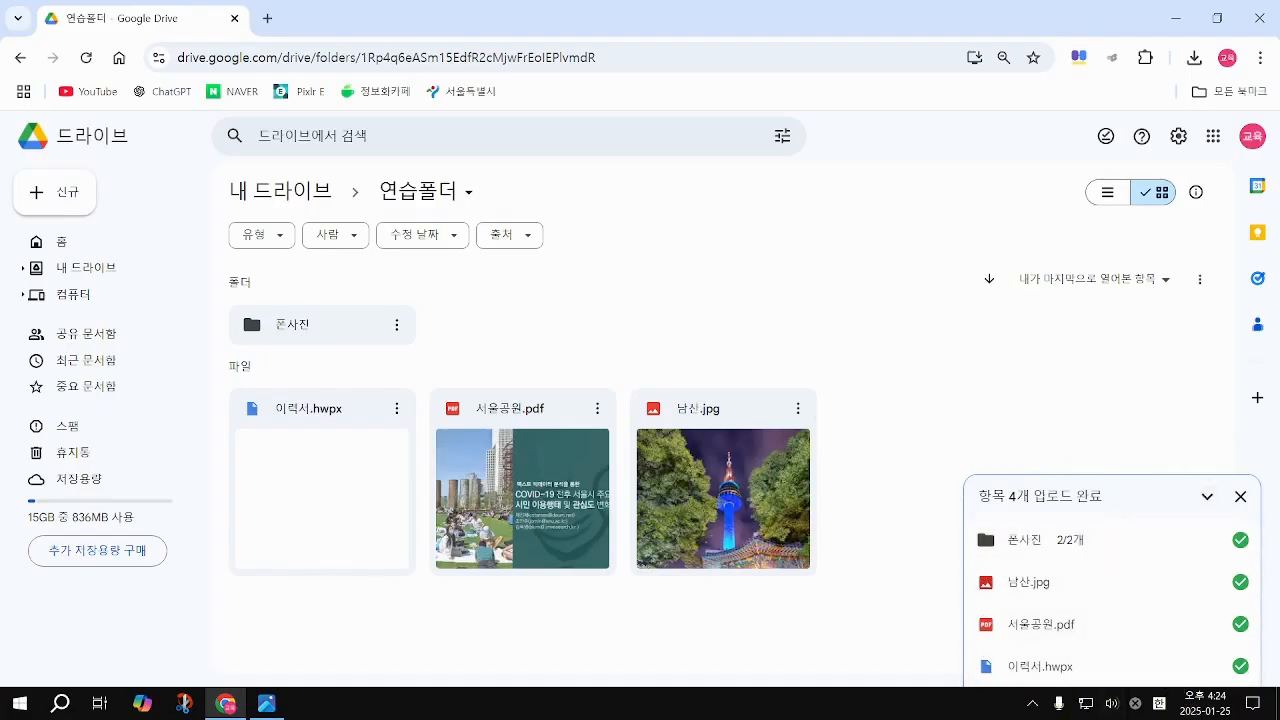
click(1240, 498)
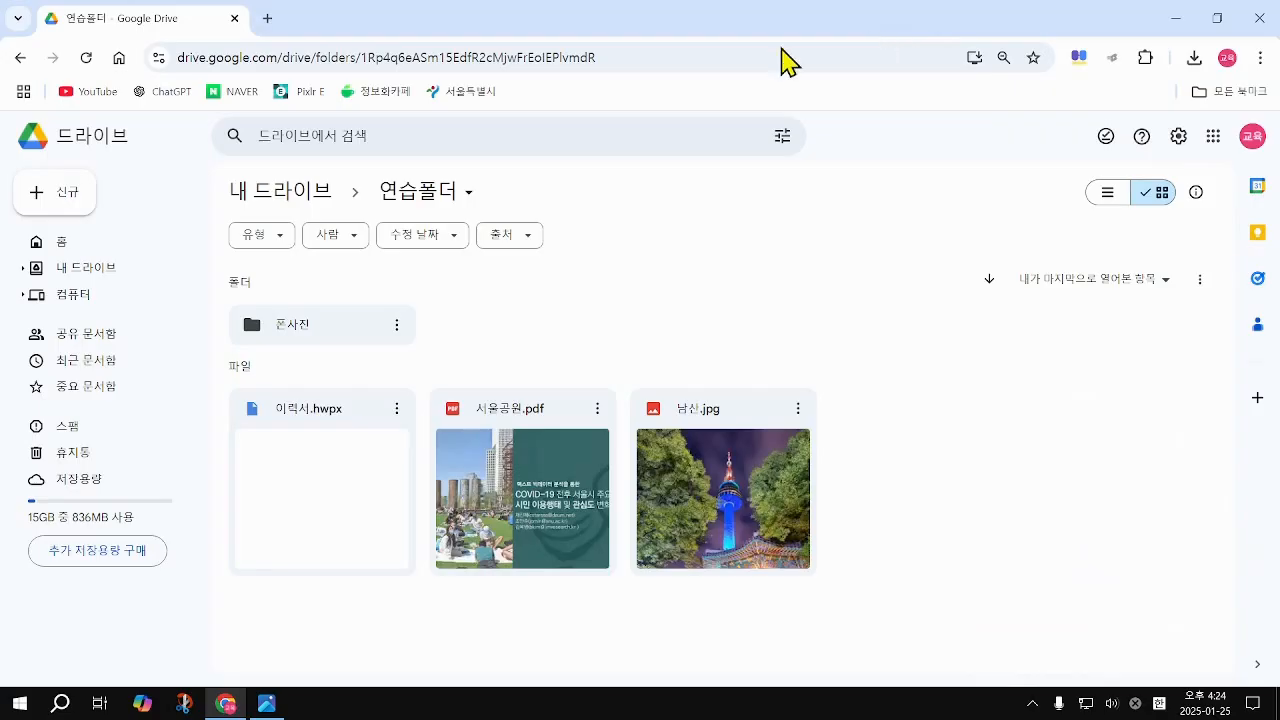
click(408, 200)
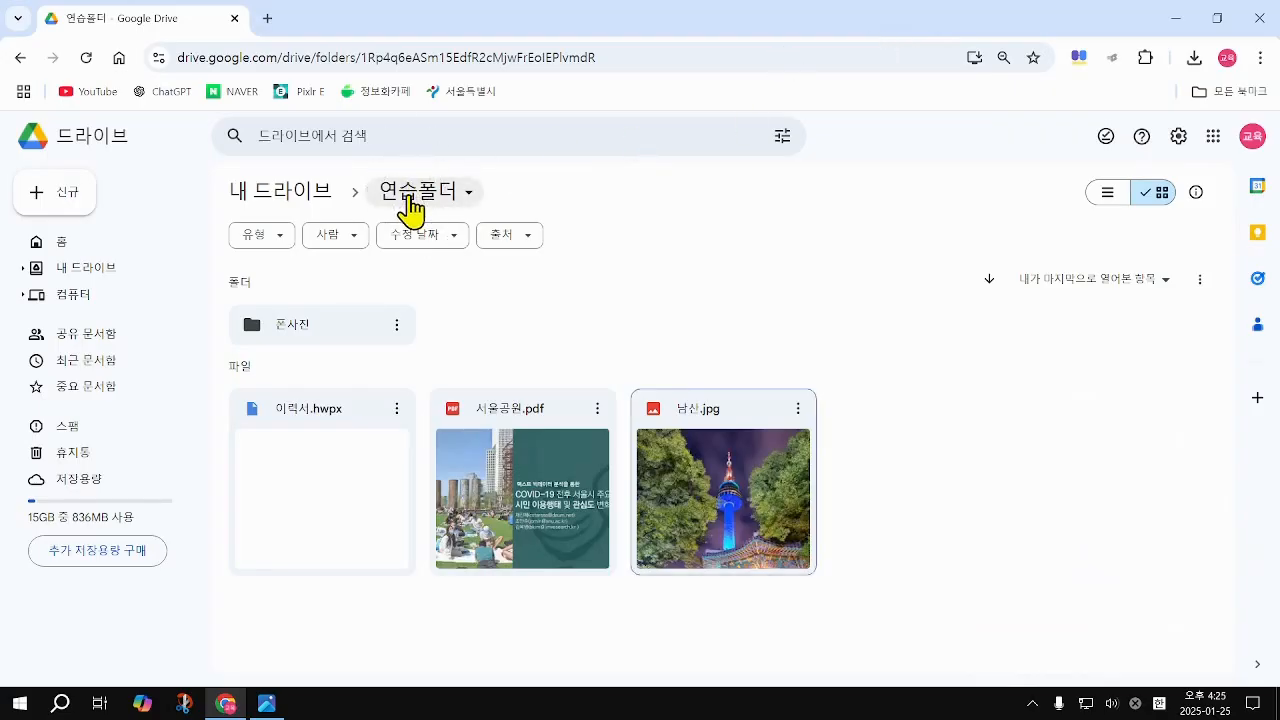
key(ctrl)
key(ctrl)
key(ctrl)
key(ctrl)
click(70, 200)
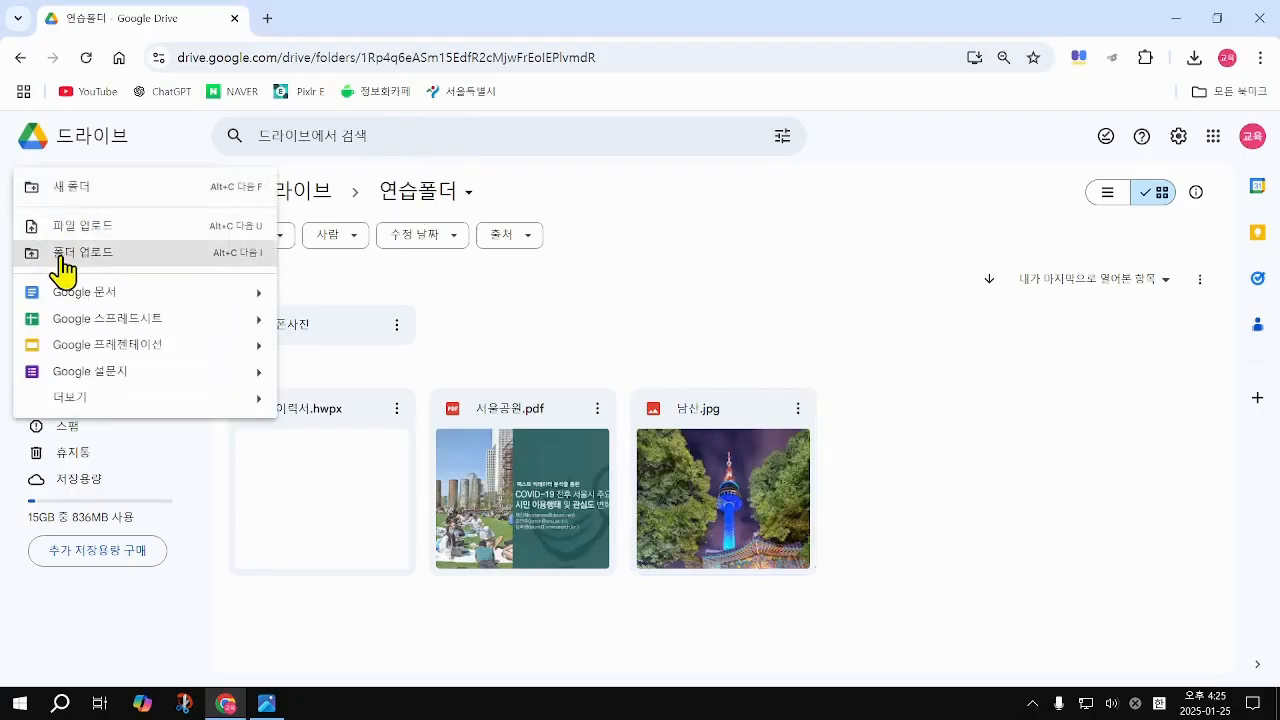
click(771, 309)
click(77, 214)
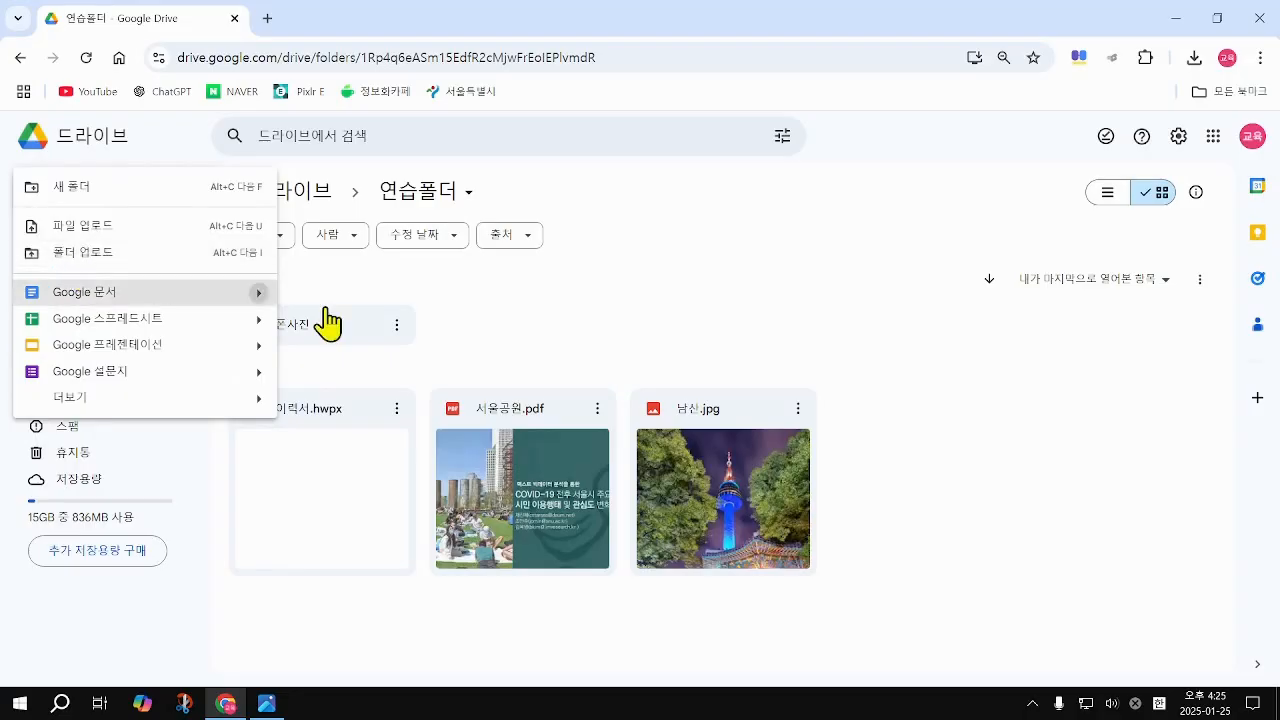
click(1020, 576)
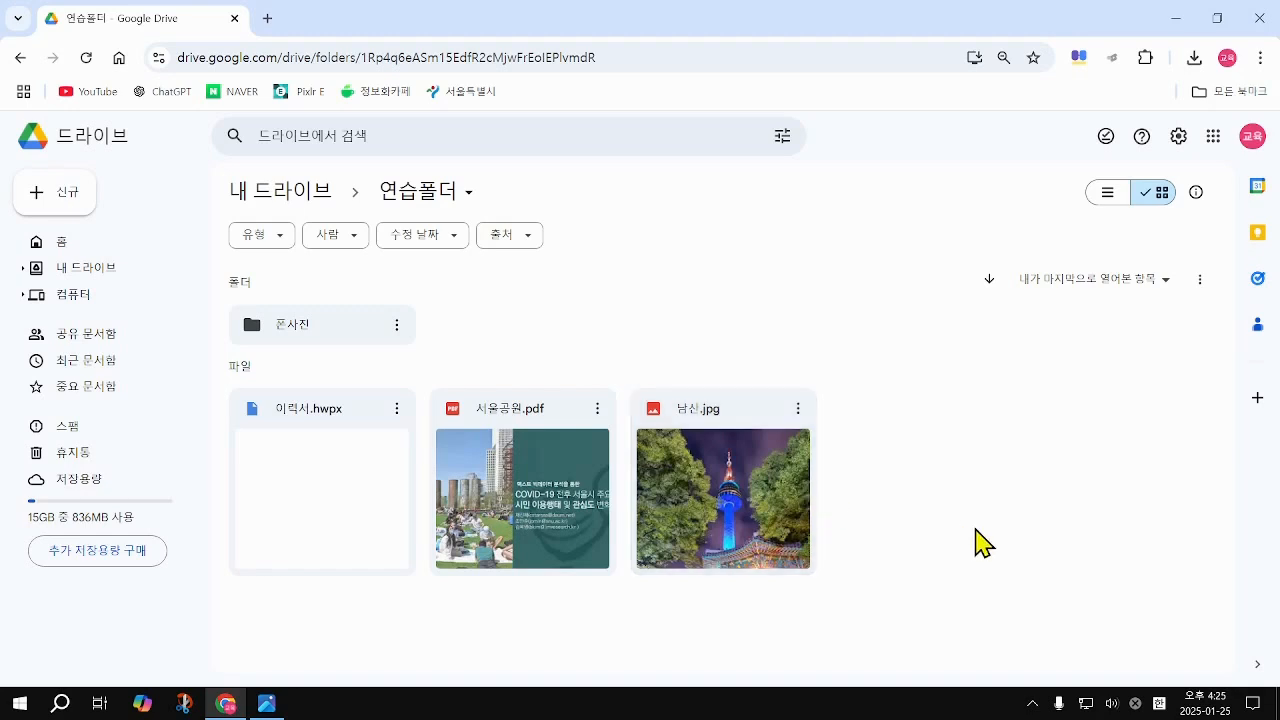
Step: Select 남산.jpg in 연습폴더 and start downloading it to the computer
click(741, 425)
click(741, 425)
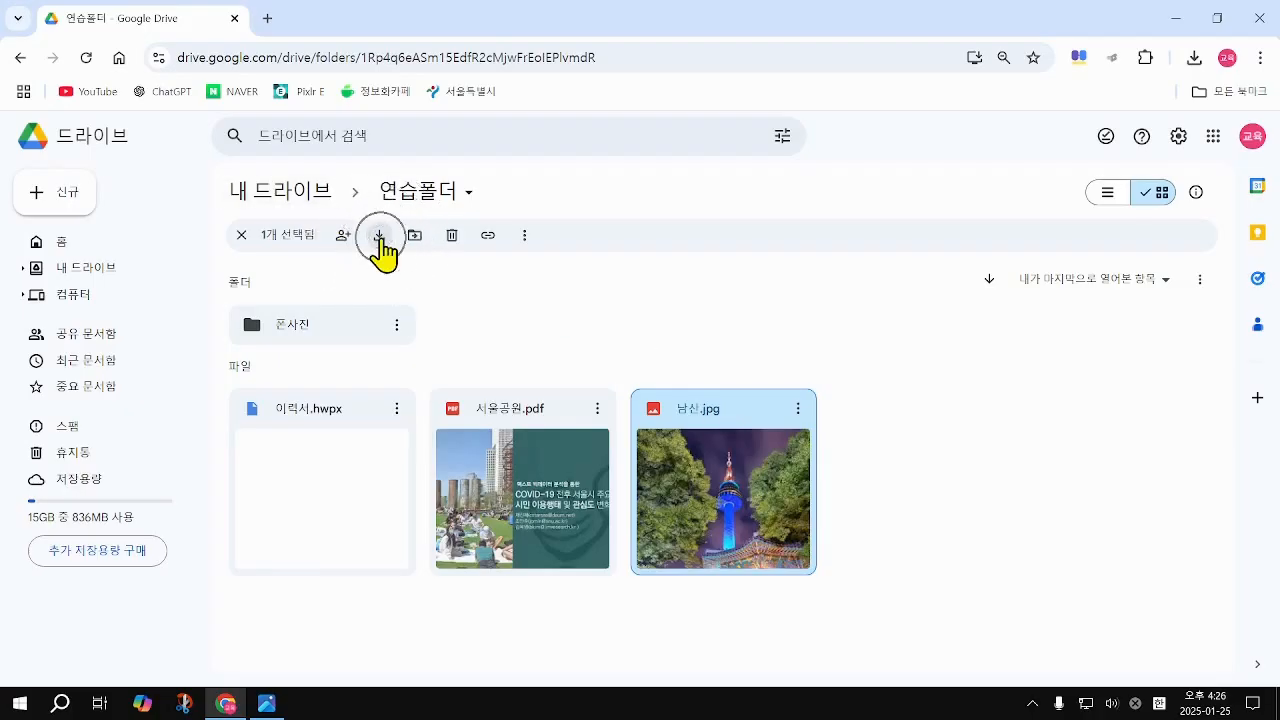
right_click(735, 462)
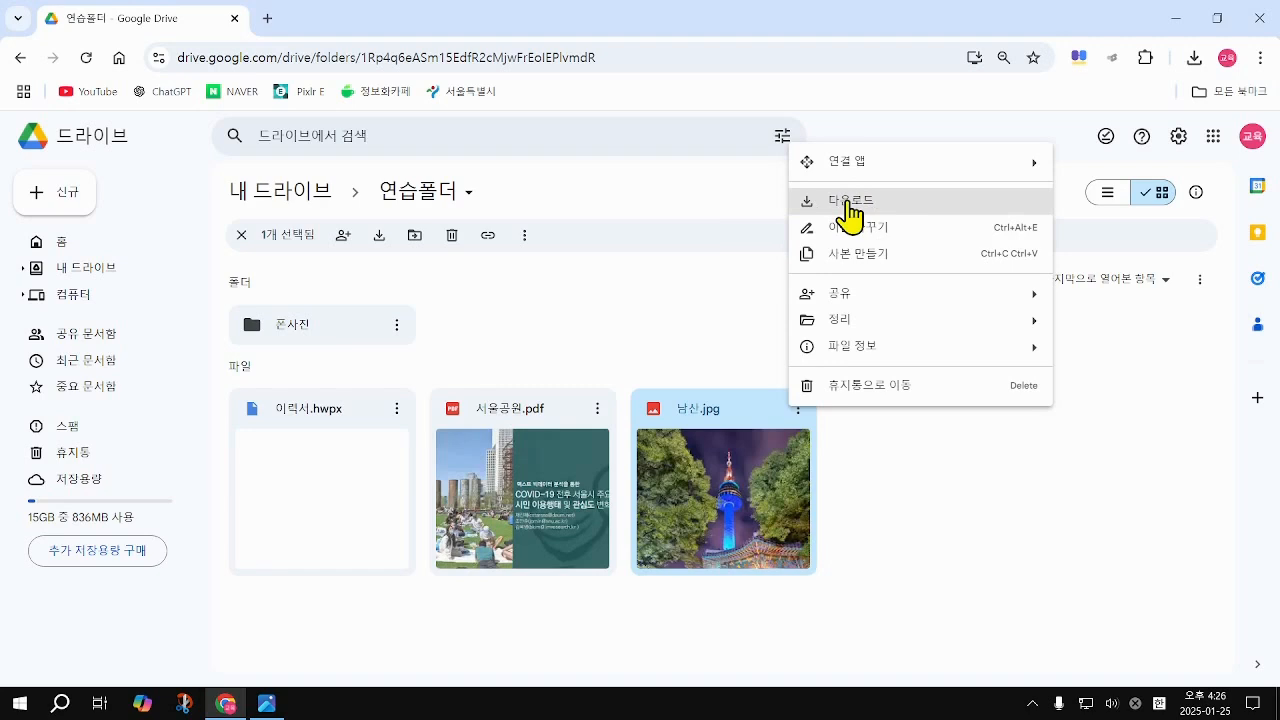
click(849, 212)
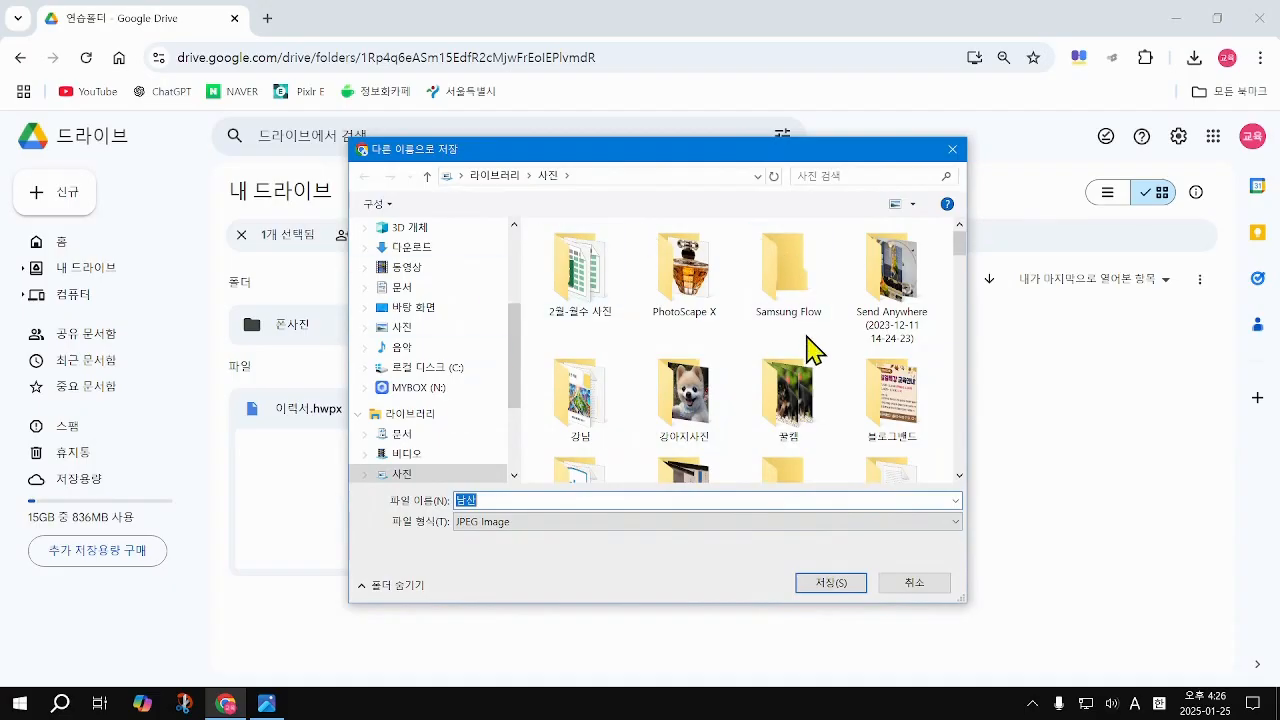
Step: Try to save the 남산 image in the 사진 folder under 라이브러리
scroll(455, 295, down, 1)
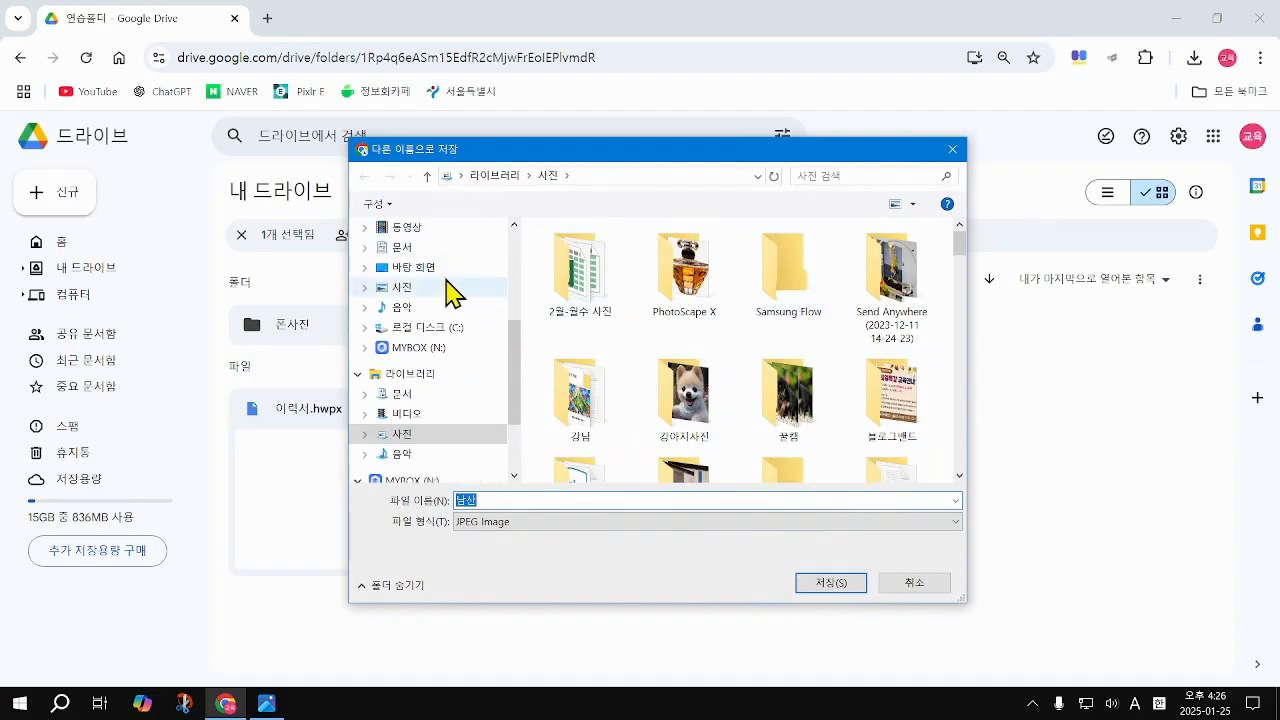
scroll(447, 293, down, 3)
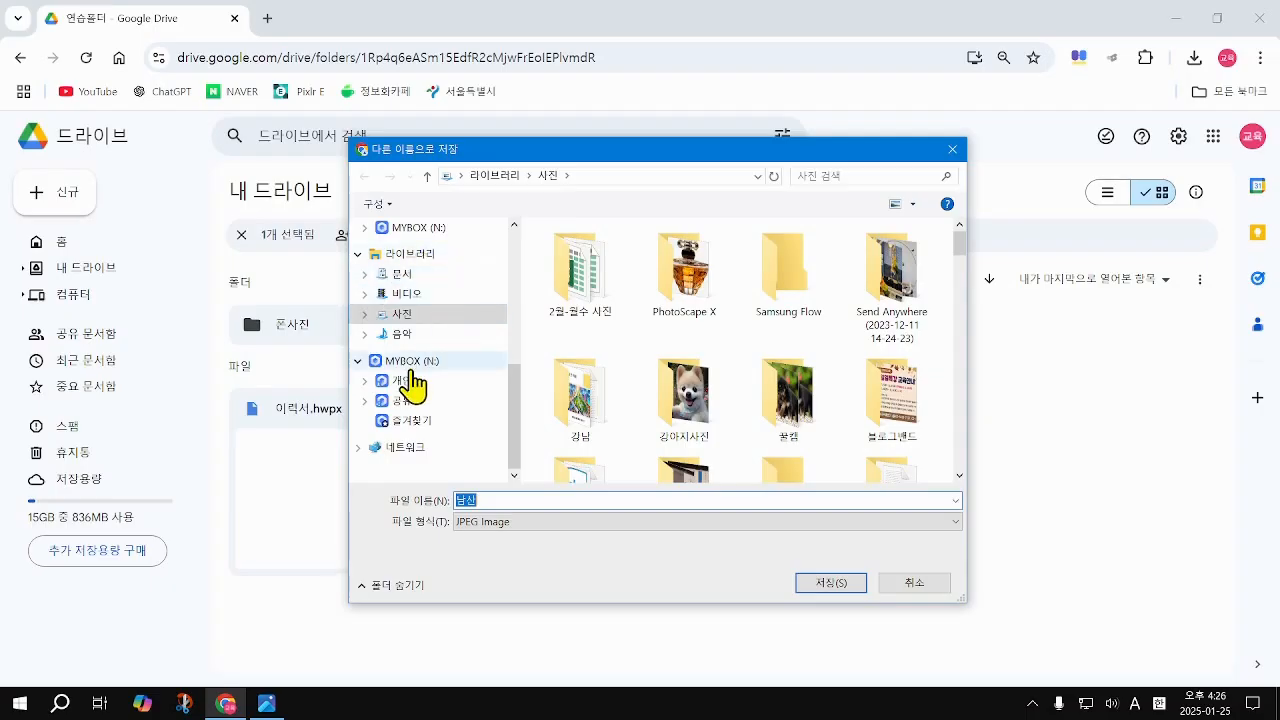
click(400, 314)
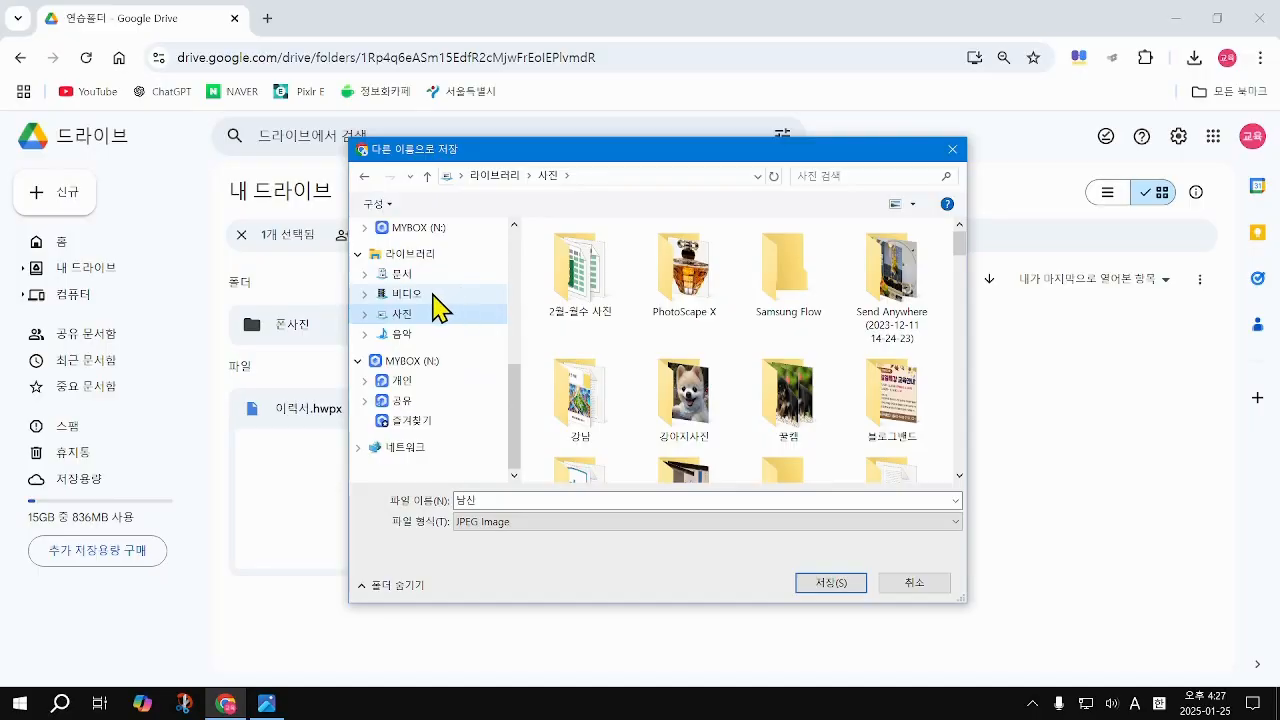
click(434, 293)
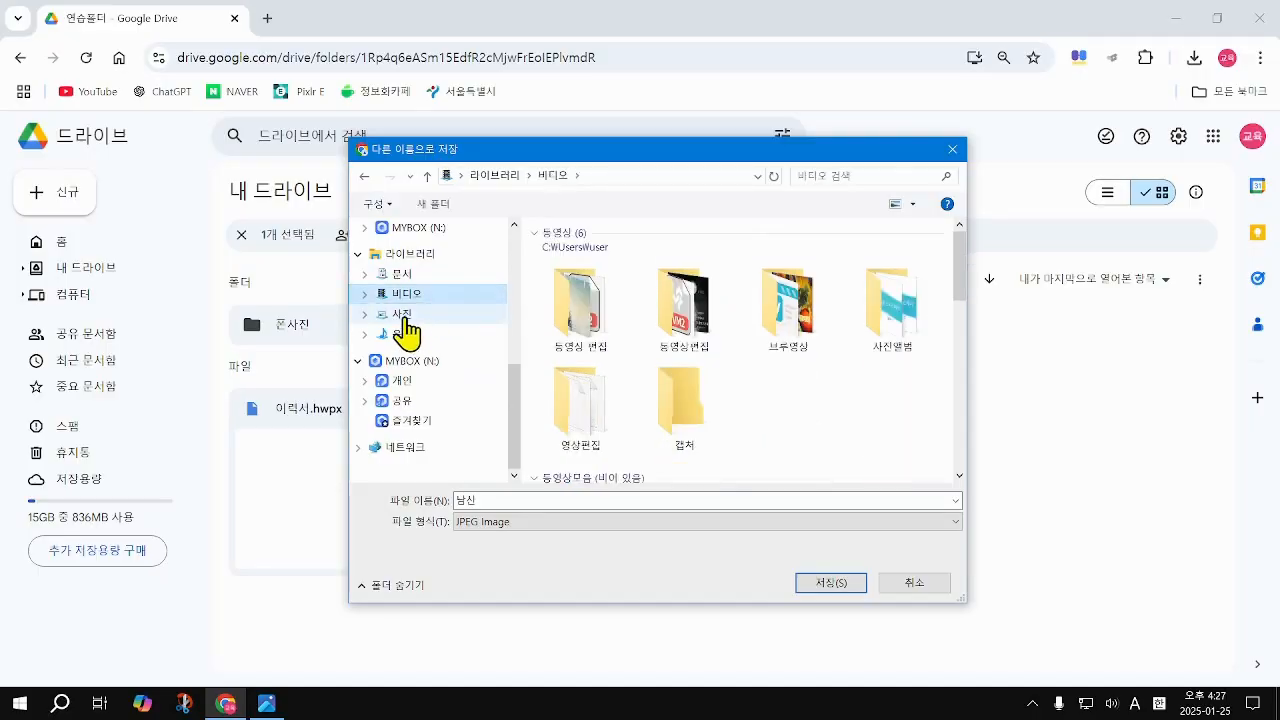
click(402, 316)
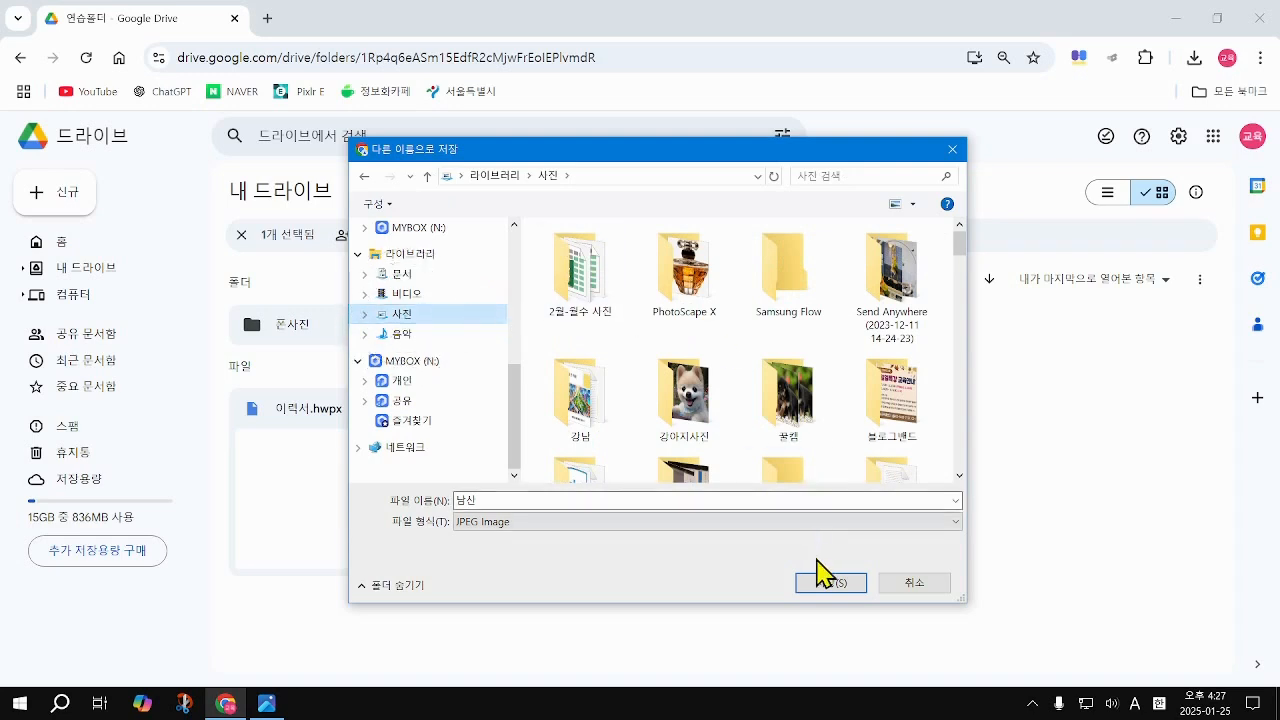
click(828, 586)
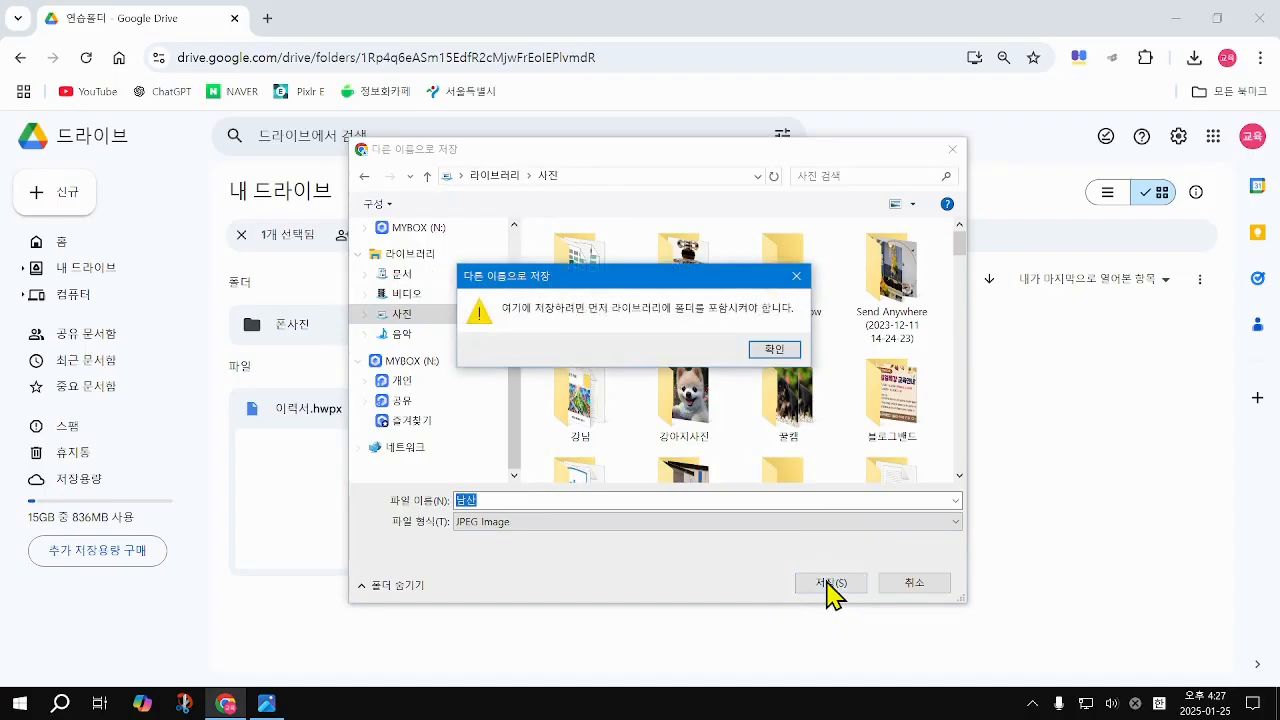
click(776, 349)
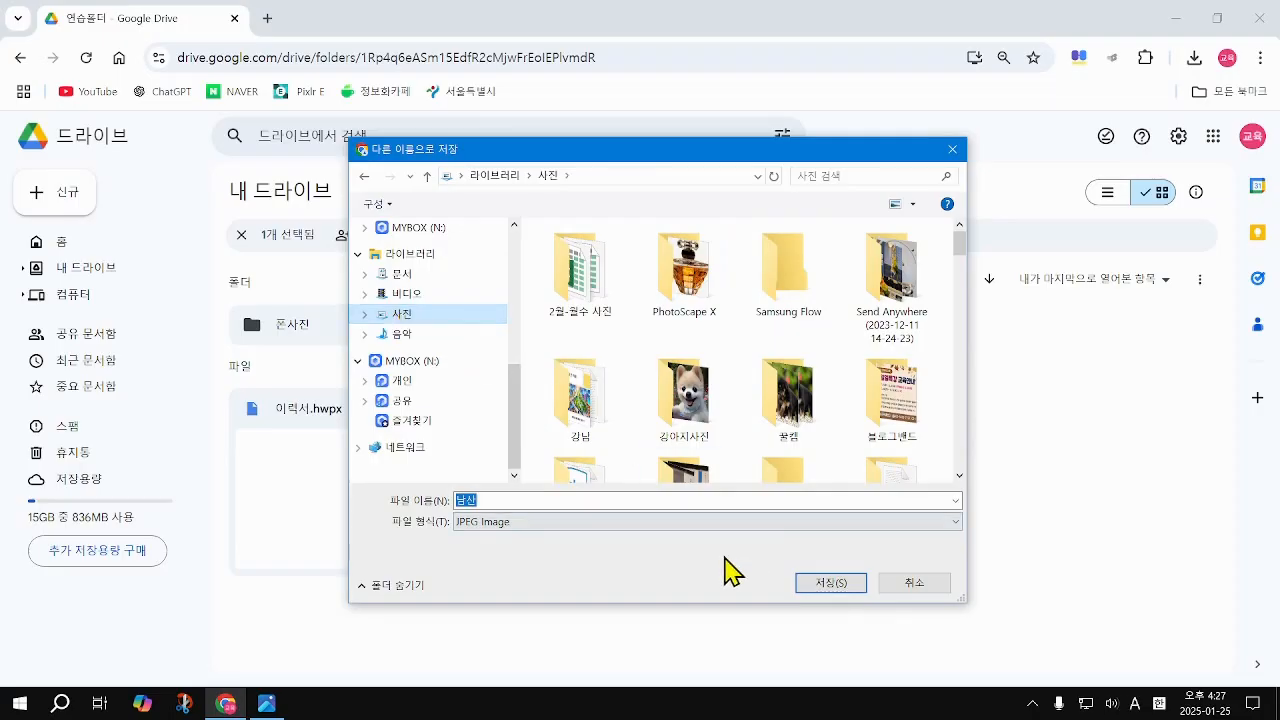
click(848, 588)
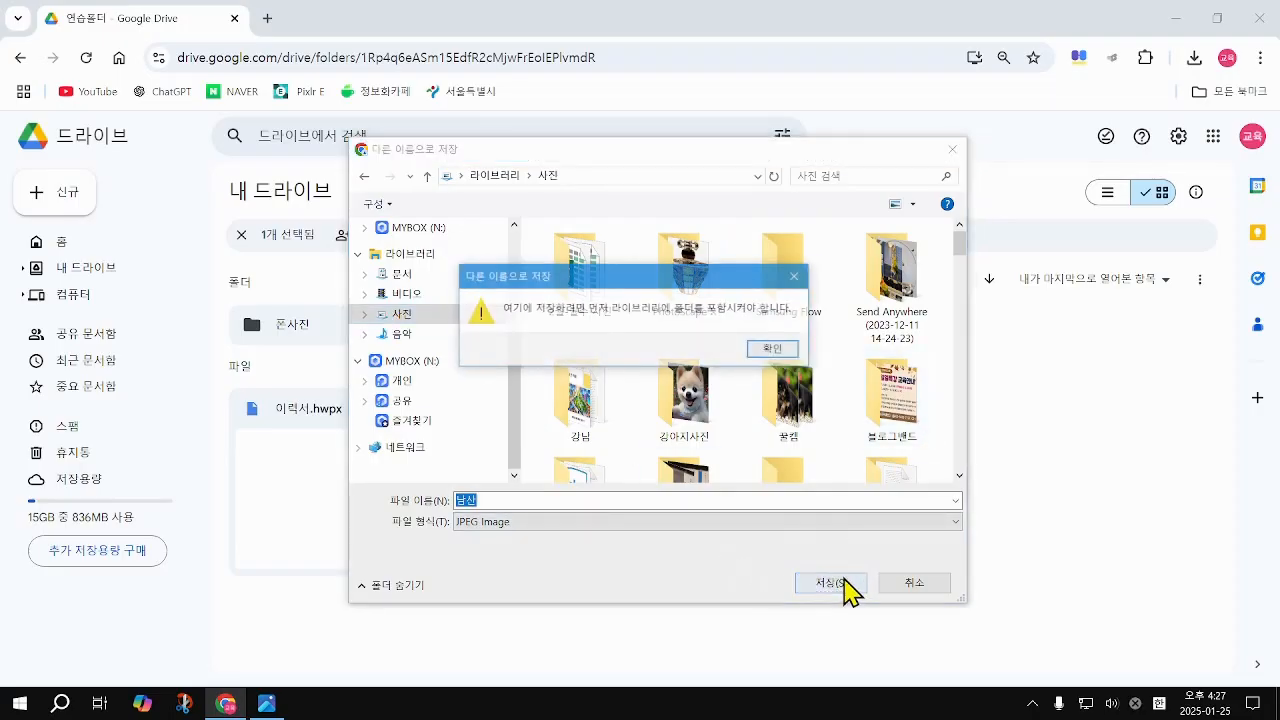
click(776, 350)
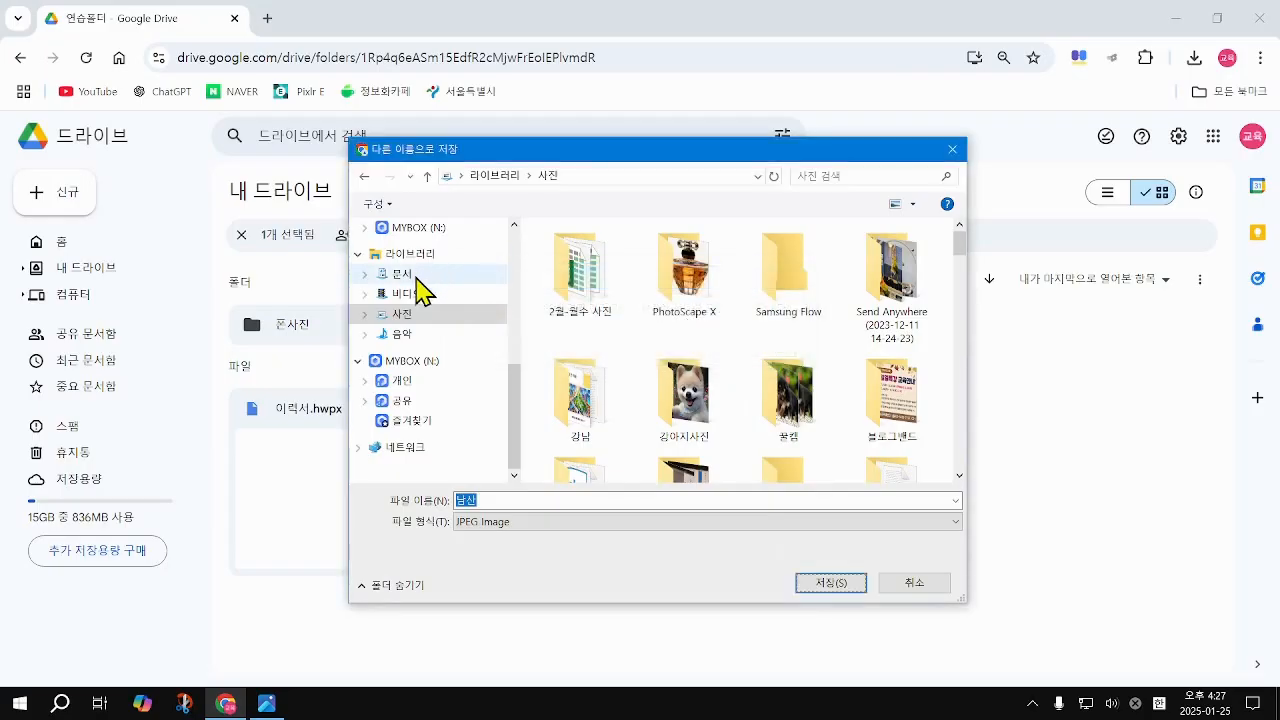
Step: Save the 남산 image as a JPEG in the 사진 folder under 내 PC
scroll(423, 365, up, 2)
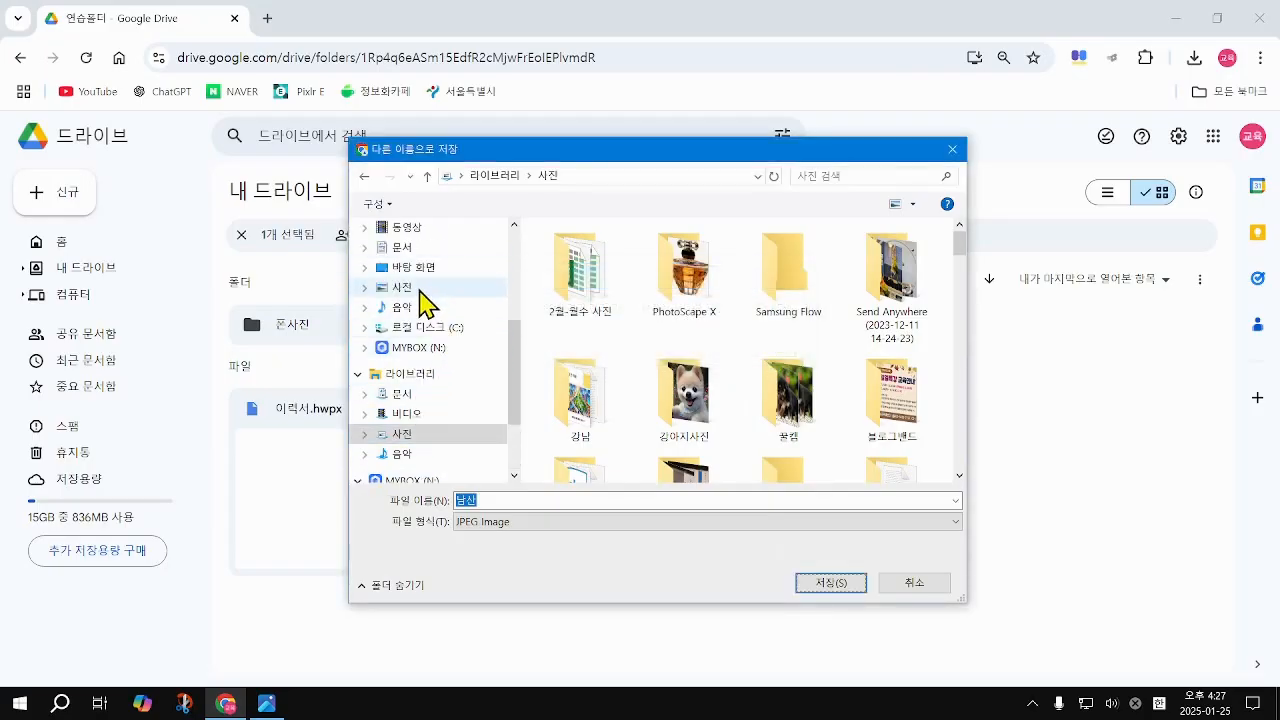
click(410, 288)
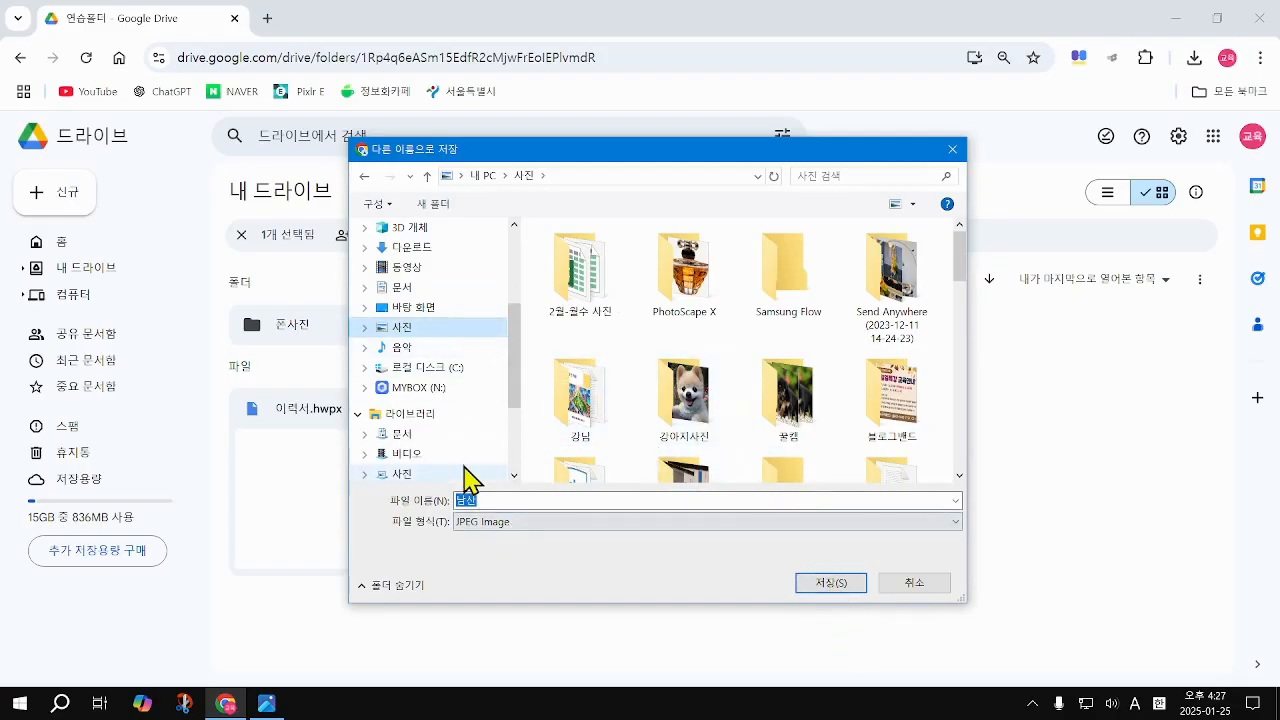
click(829, 584)
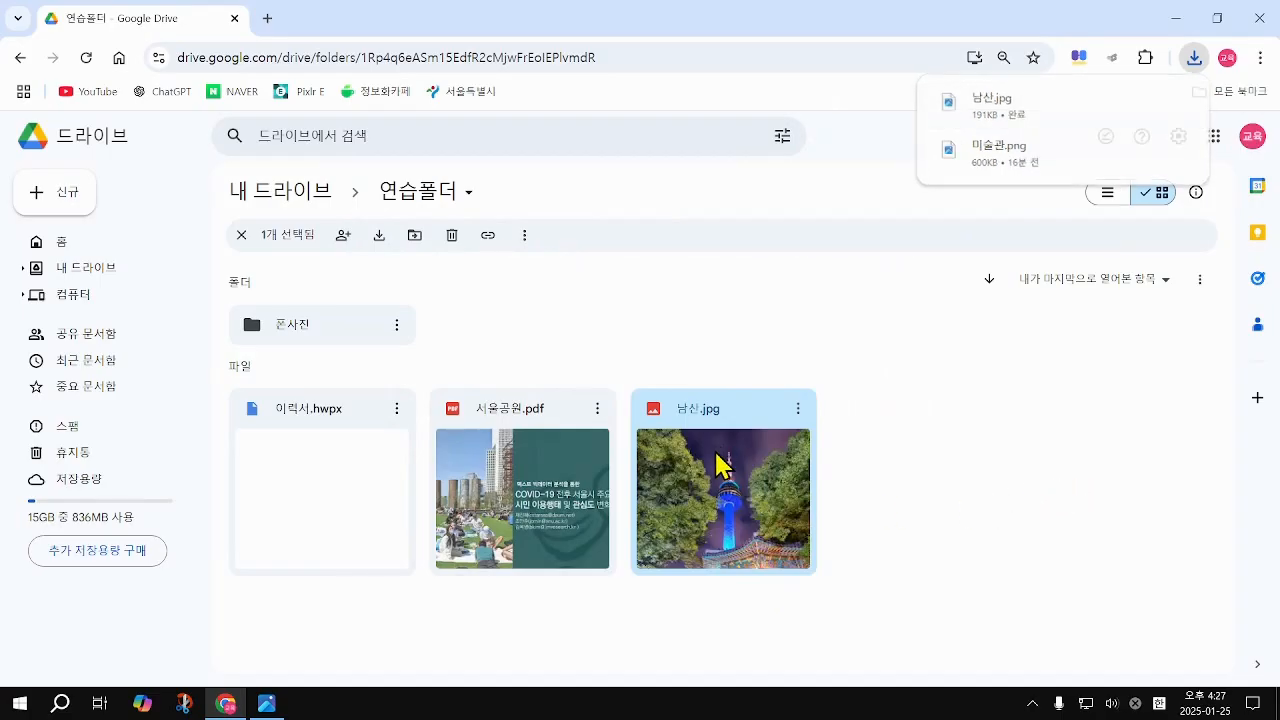
Step: Add 이력서.hwpx and 서울공원.pdf to the 남산.jpg selection in 연습폴더 and download the three files together
ctrl+click(396, 434)
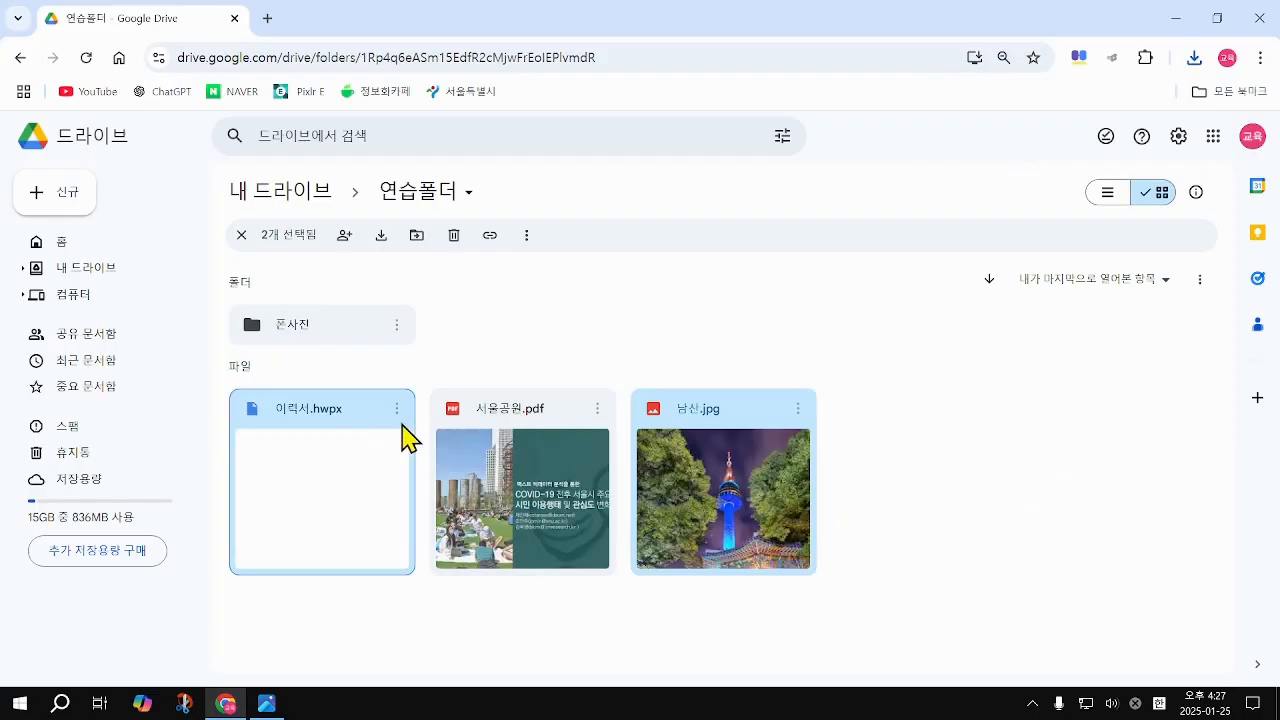
ctrl+click(545, 492)
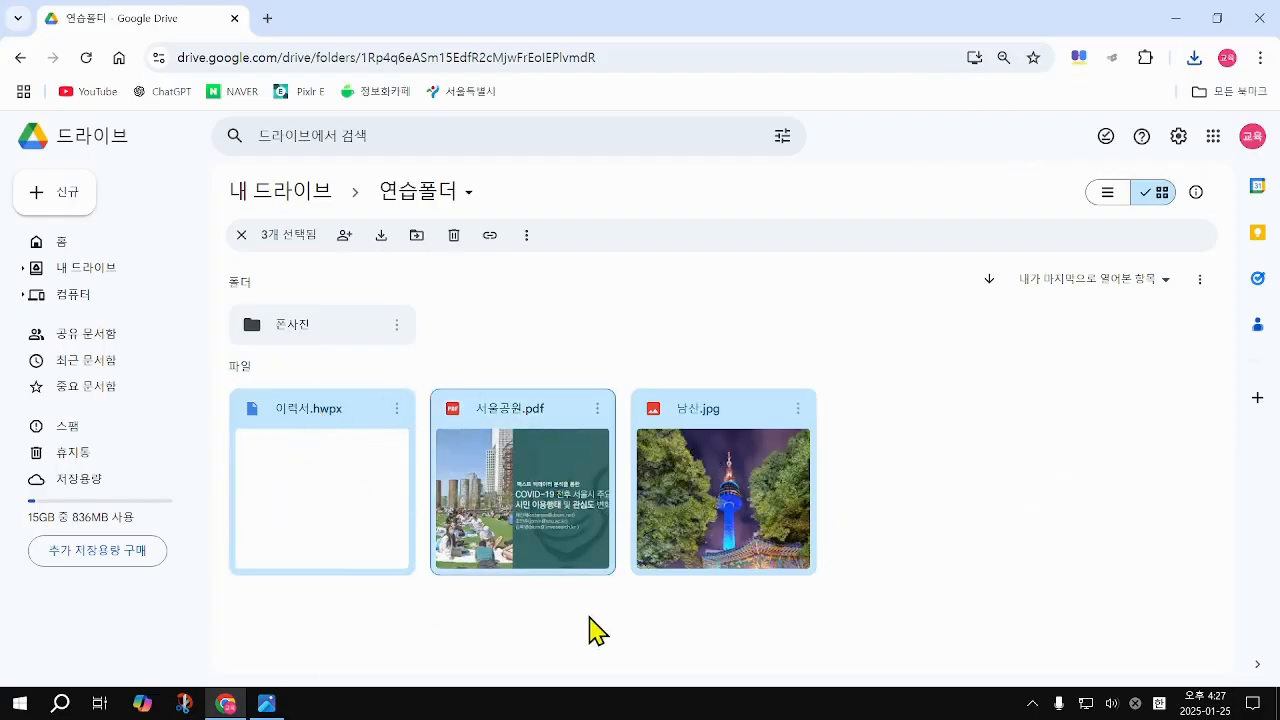
key(ctrl)
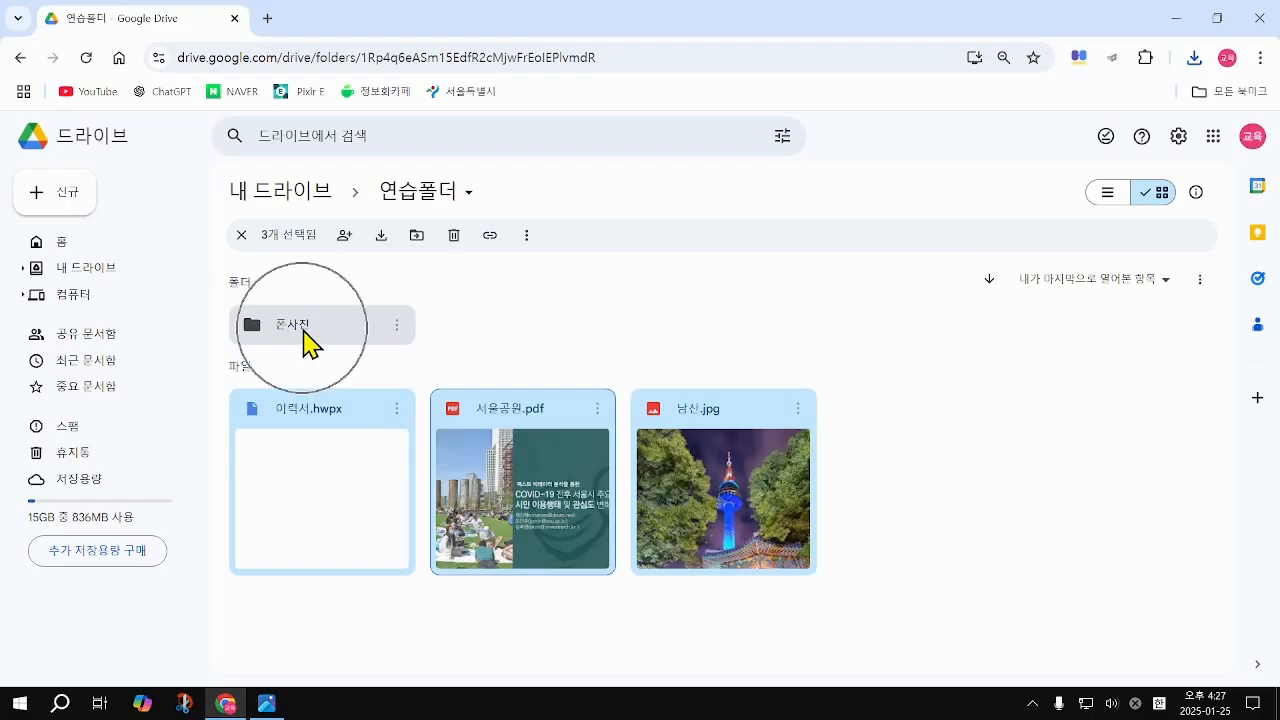
key(ctrl)
key(ctrl)
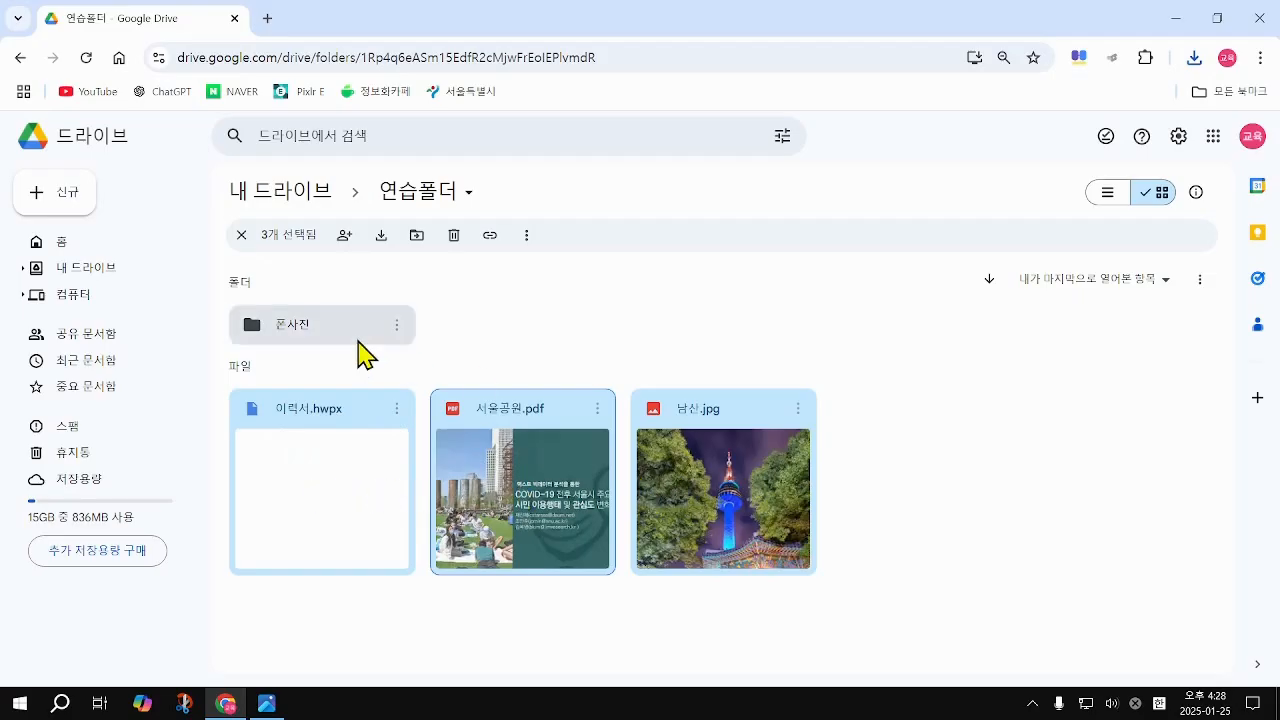
key(ctrl)
key(ctrl)
key(ctrl)
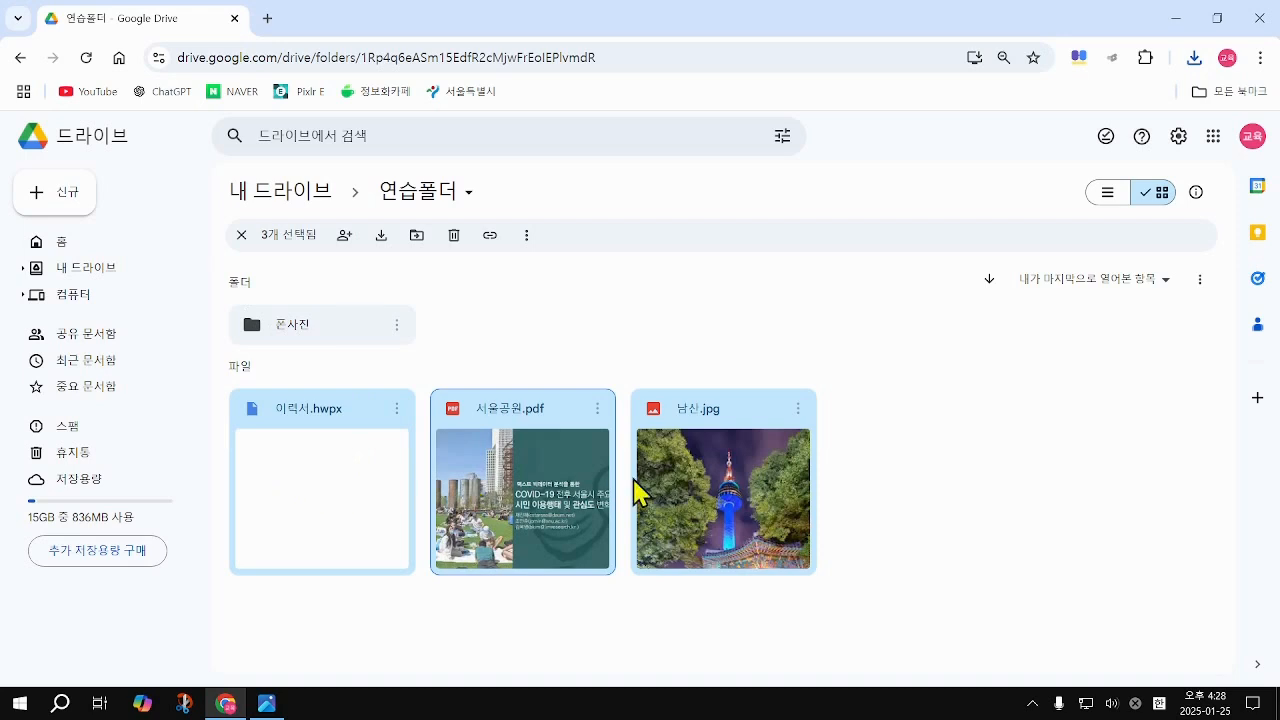
right_click(720, 487)
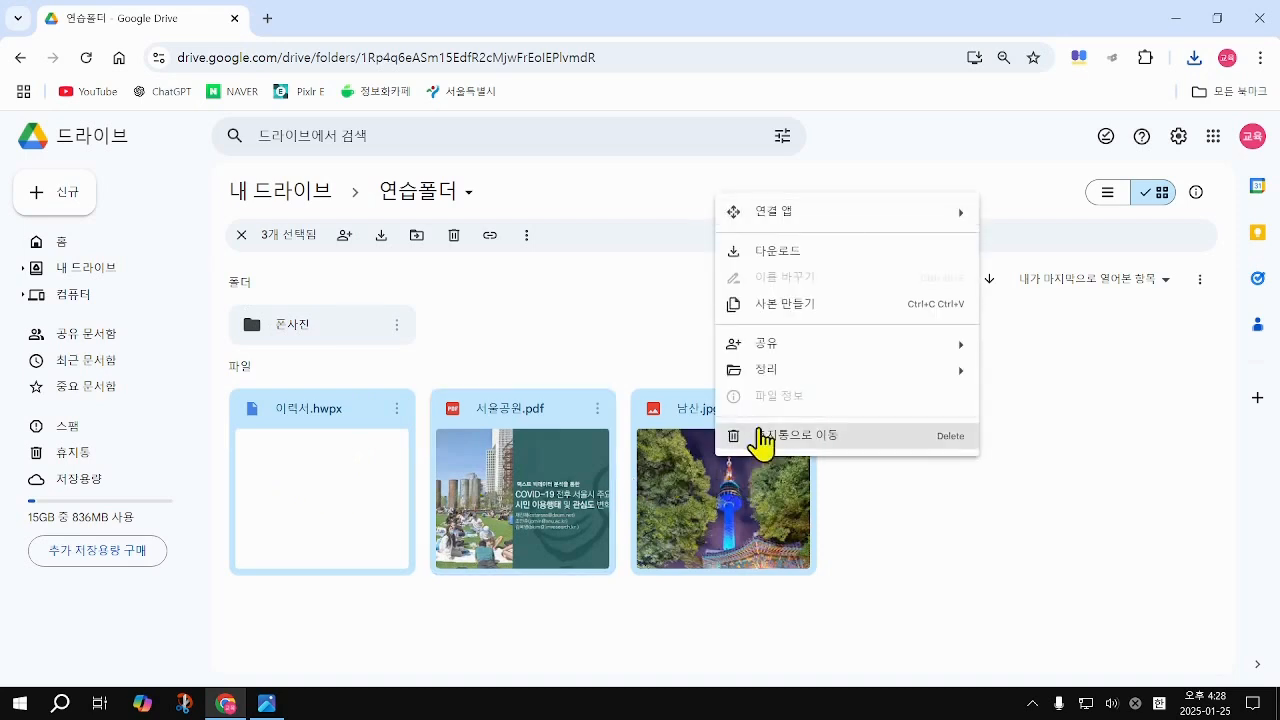
click(778, 254)
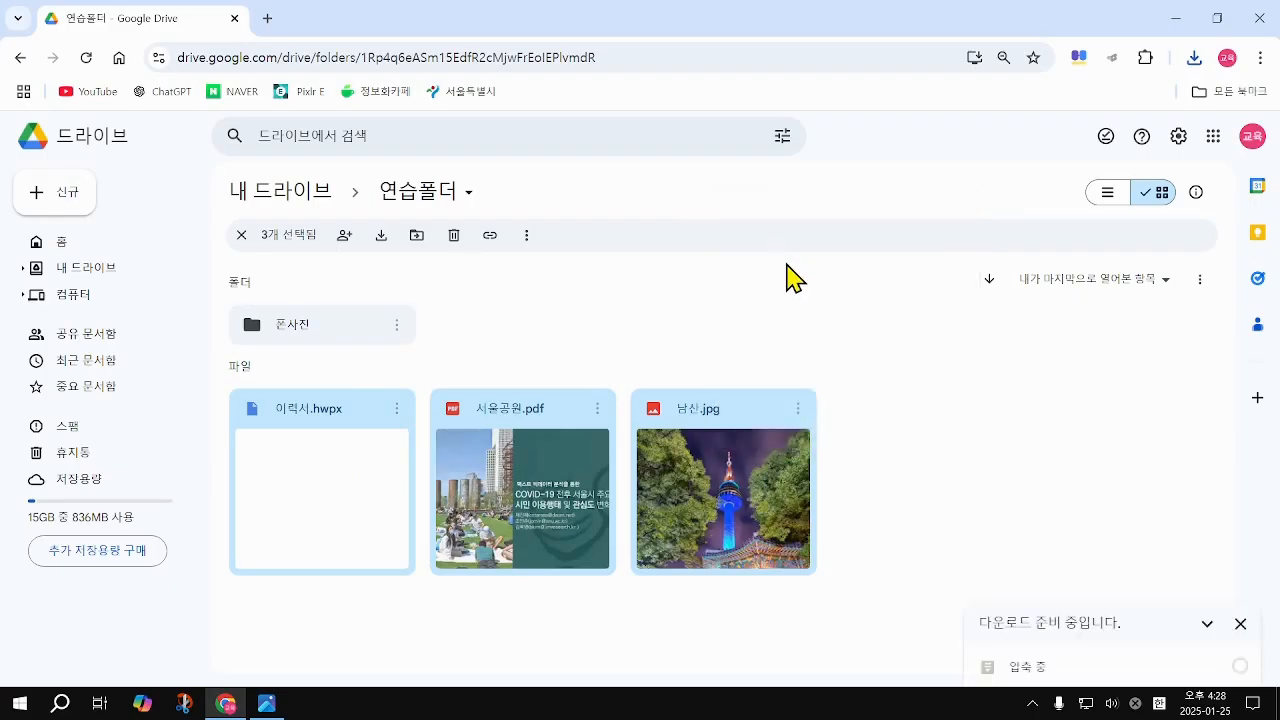
key(ctrl)
key(ctrl)
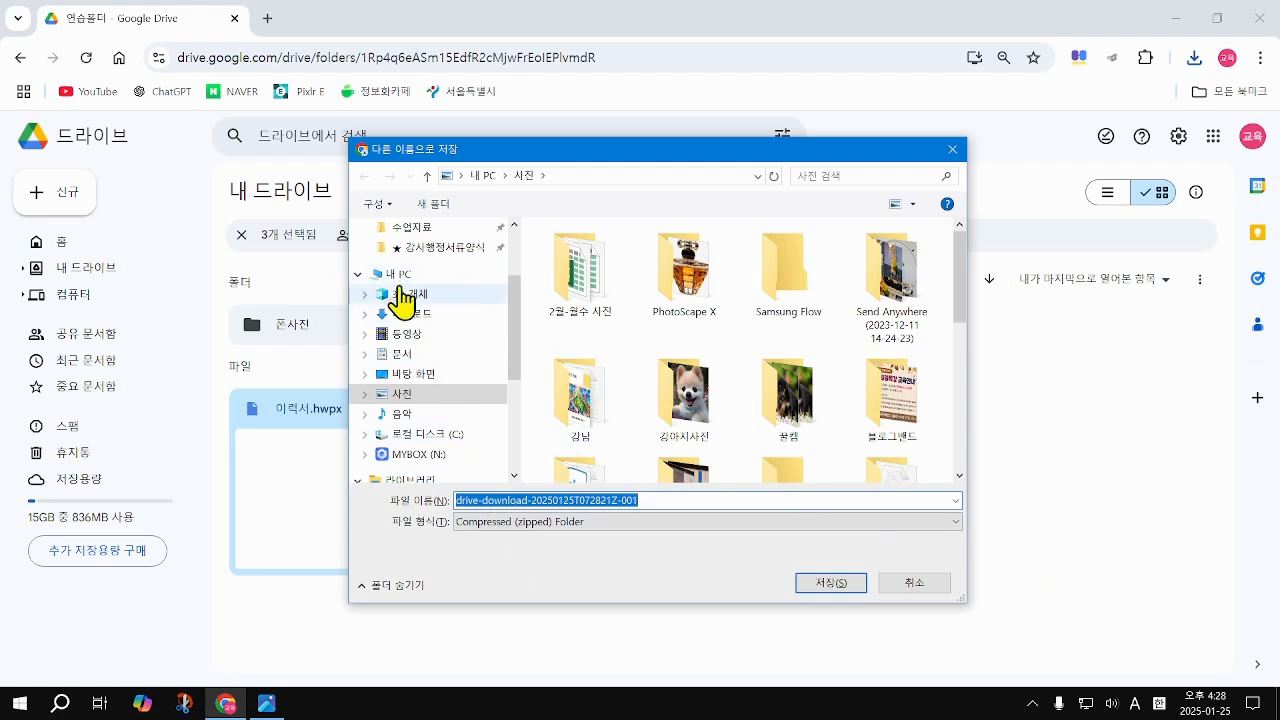
Step: Save the compressed download as 참고자료 in the 바탕 화면 folder under 내 PC
click(416, 376)
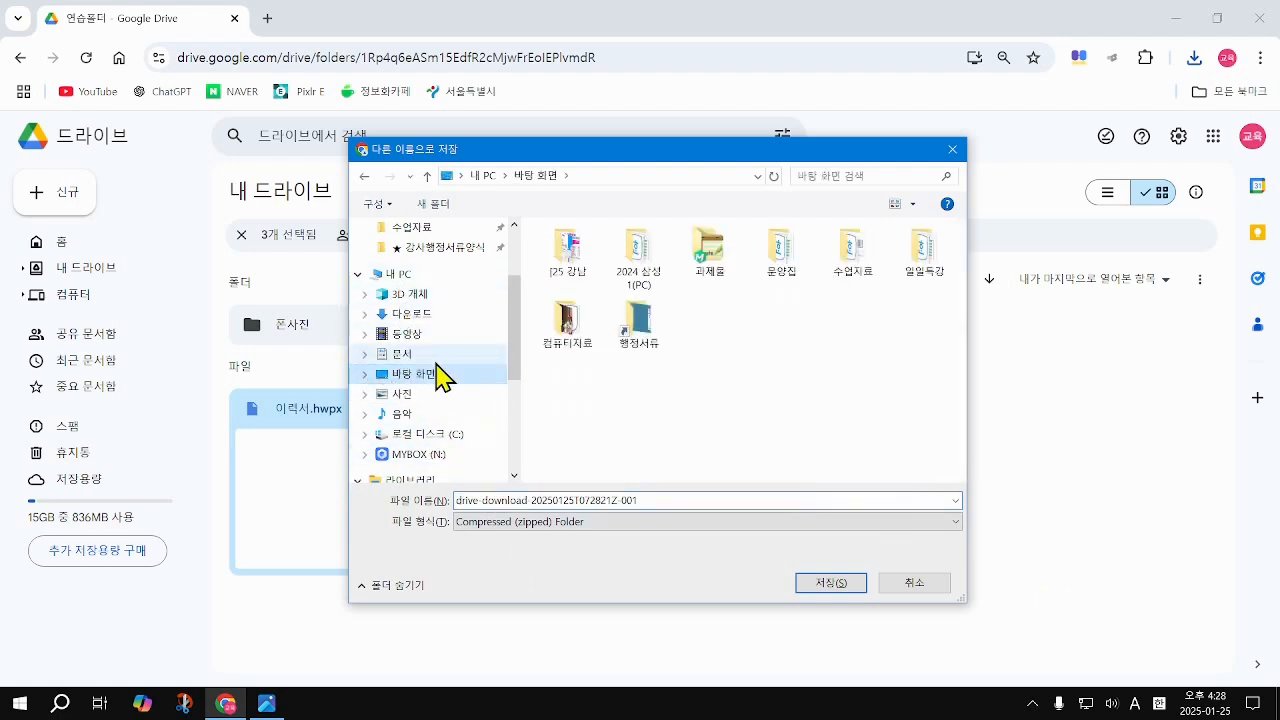
double_click(670, 500)
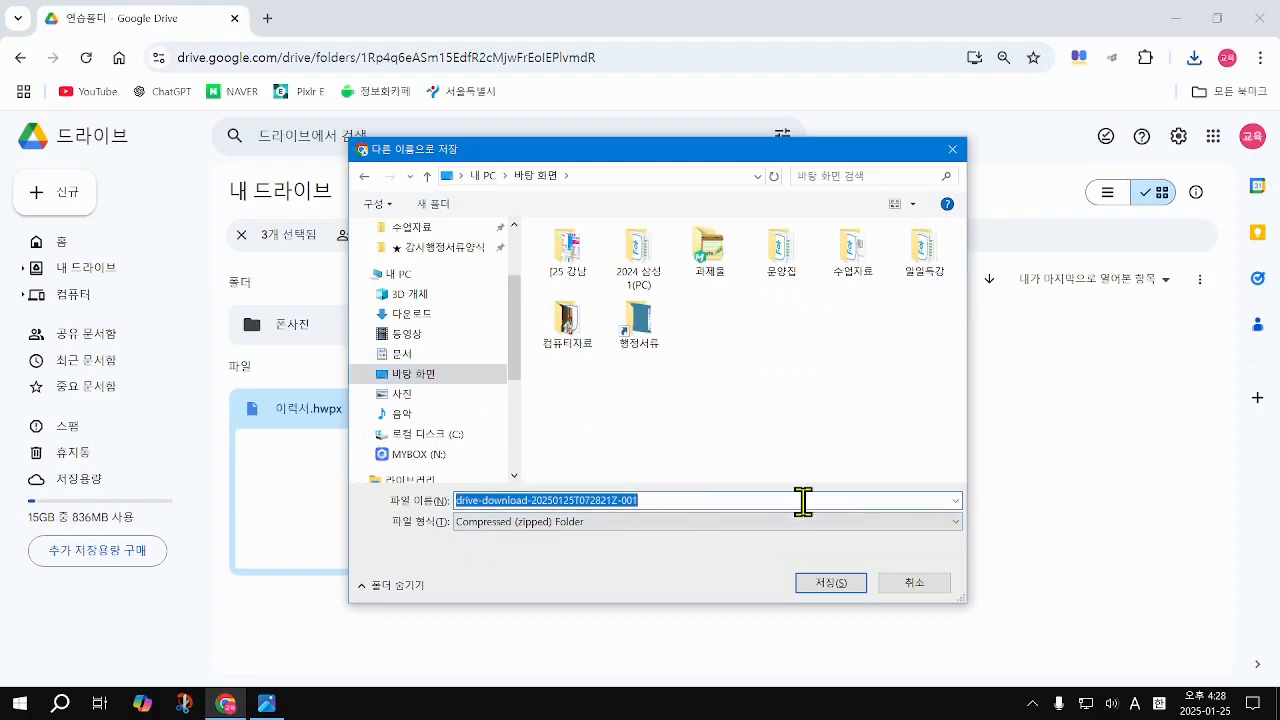
text(tn)
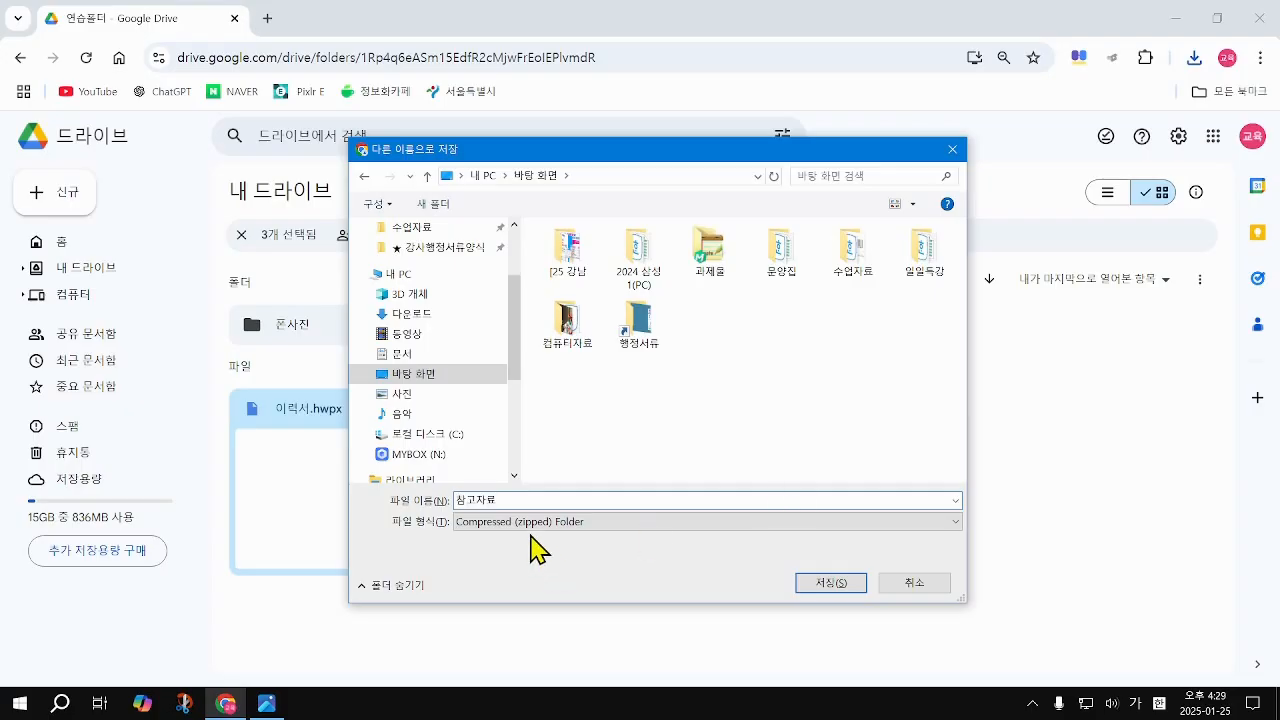
click(426, 390)
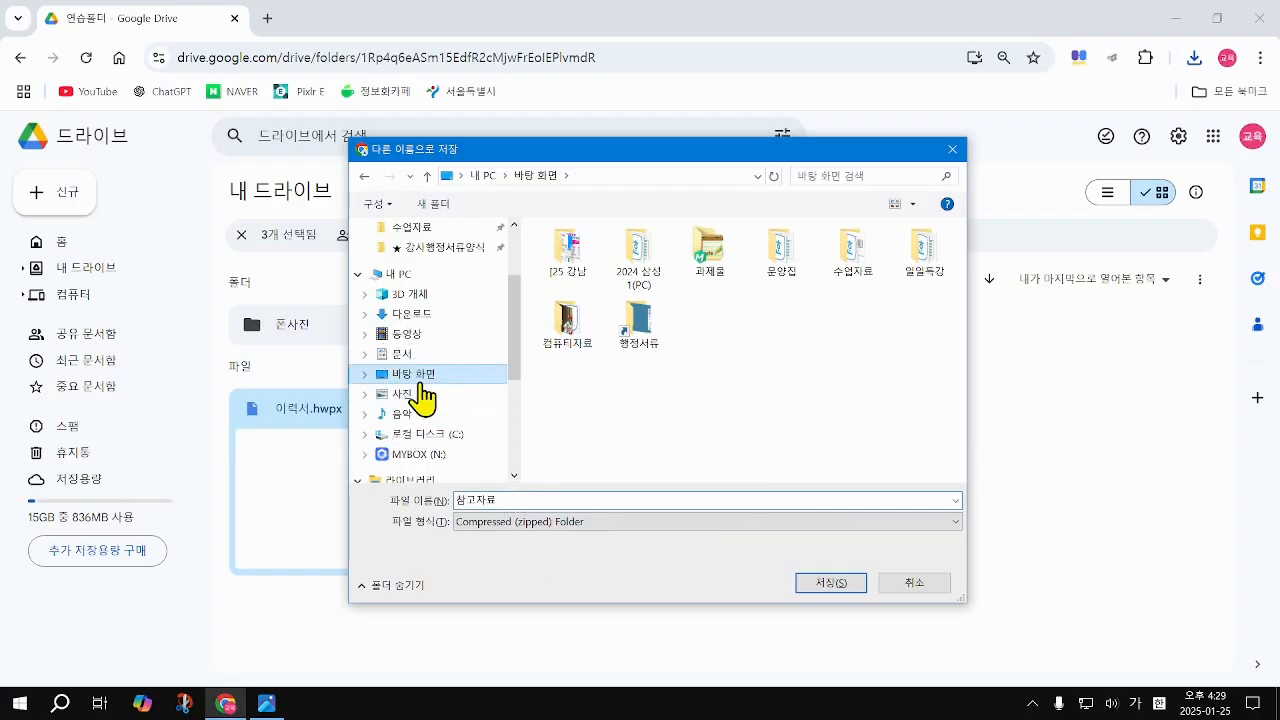
click(416, 390)
click(484, 500)
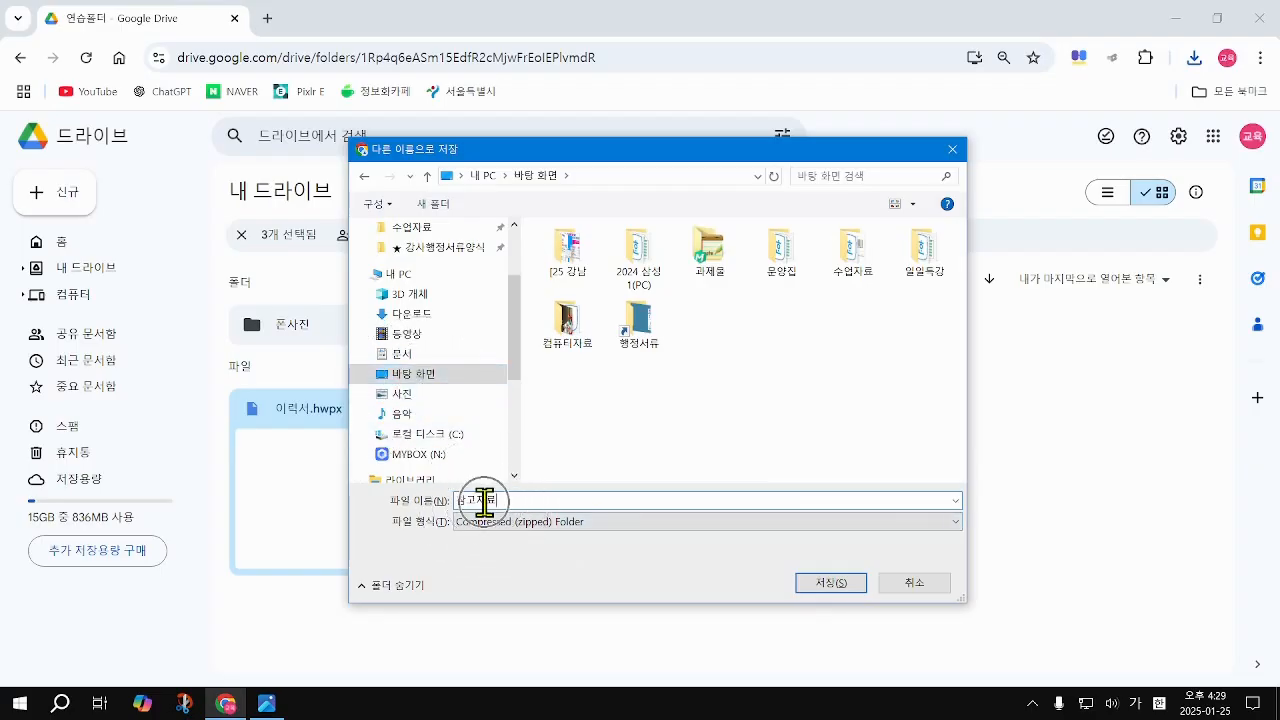
click(838, 586)
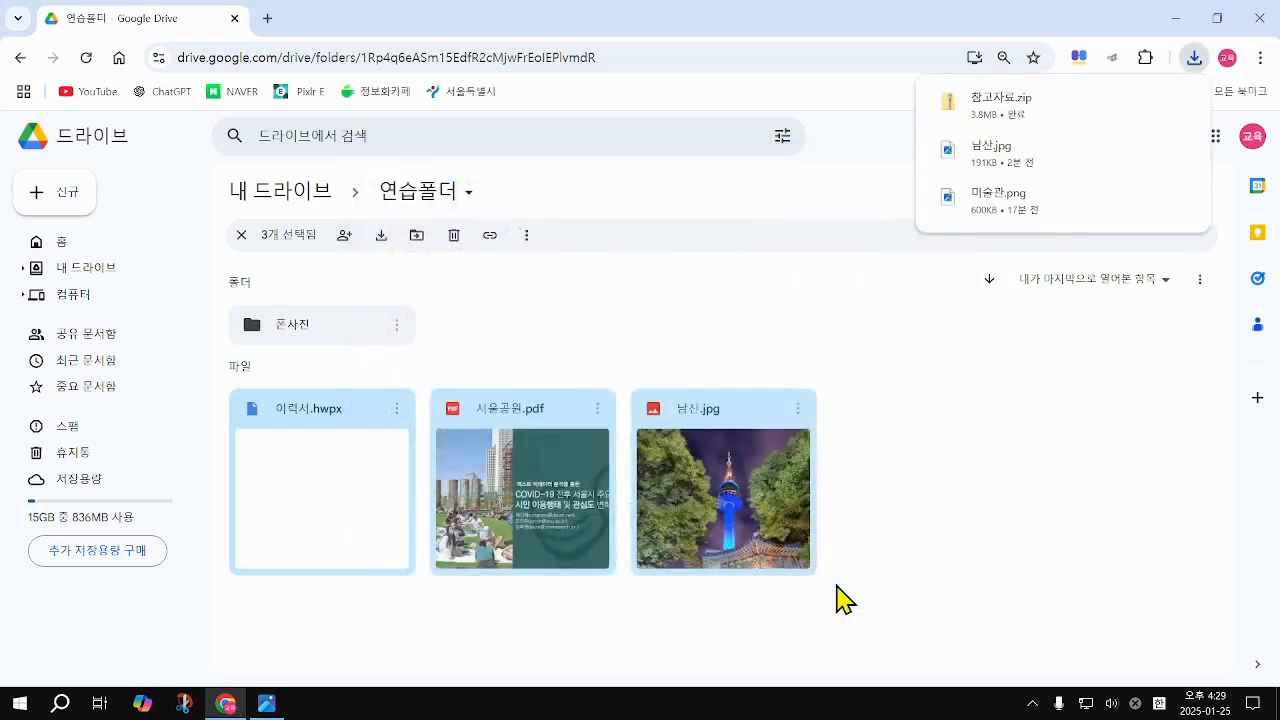
Step: Show the downloaded 참고자료.zip in its folder and bring the File Explorer window fully into view
click(1008, 122)
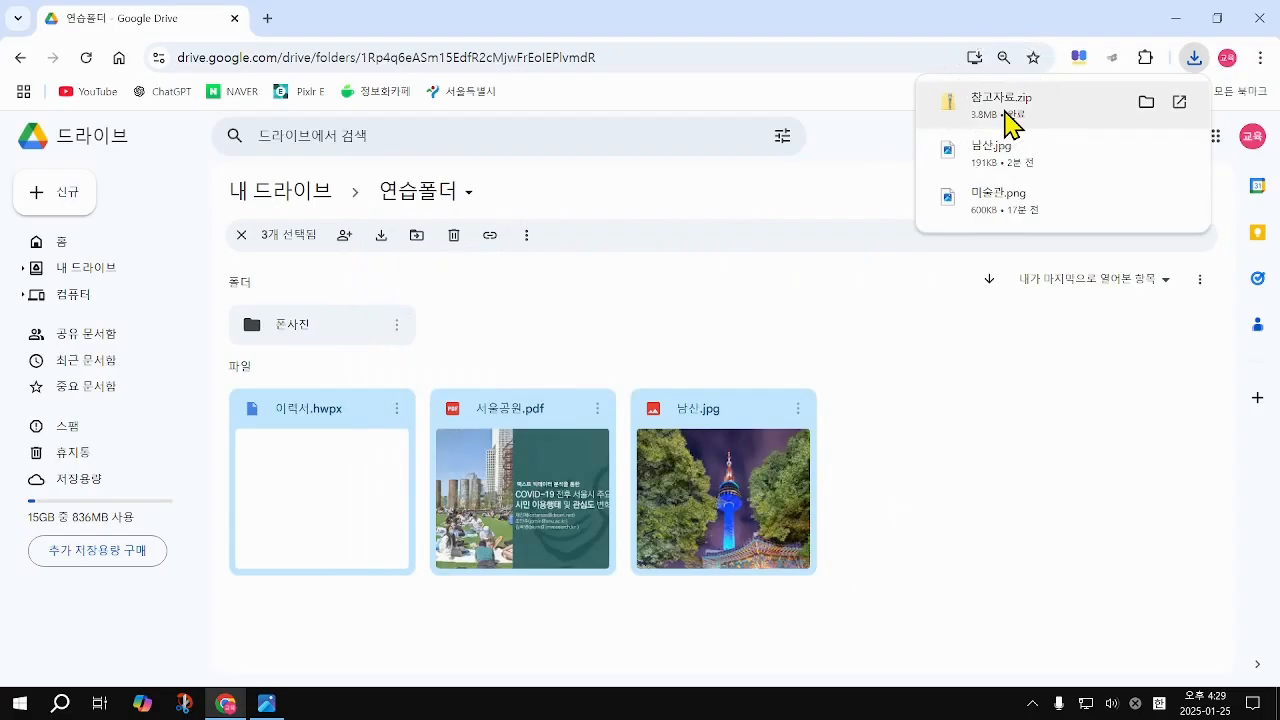
key(ctrl)
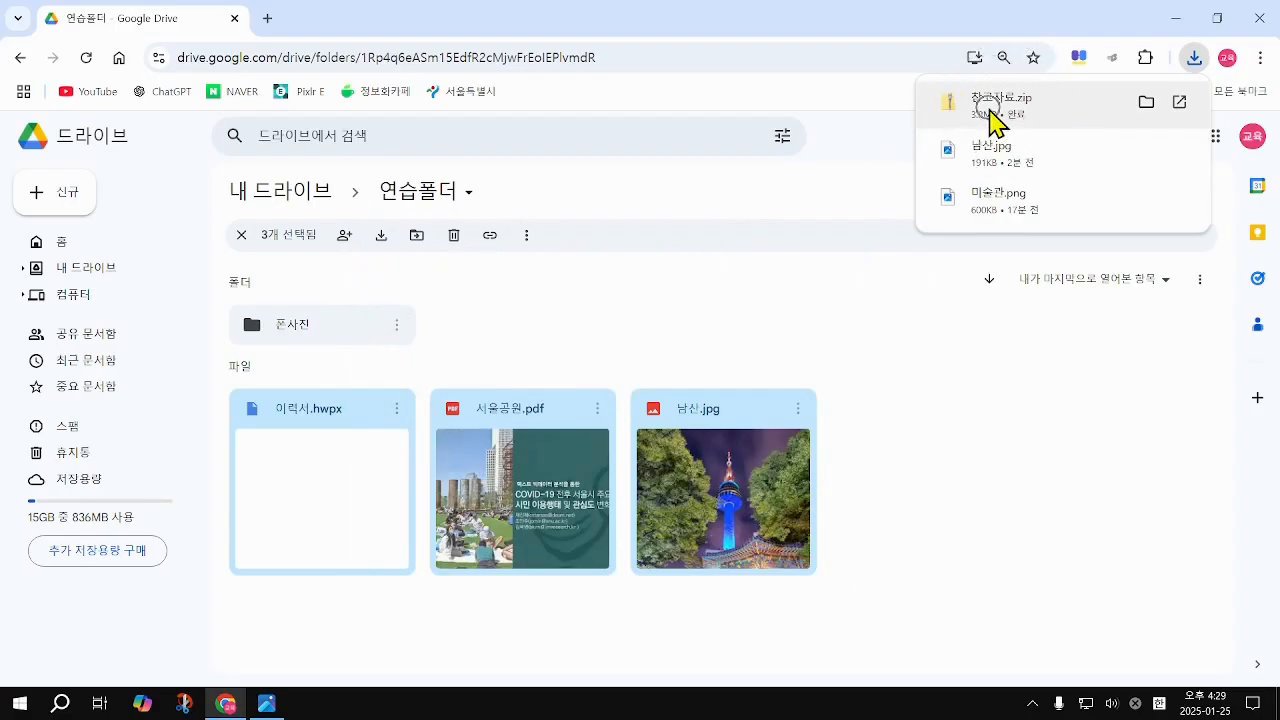
key(ctrl)
key(ctrl)
key(ctrl)
key(ctrl)
key(ctrl)
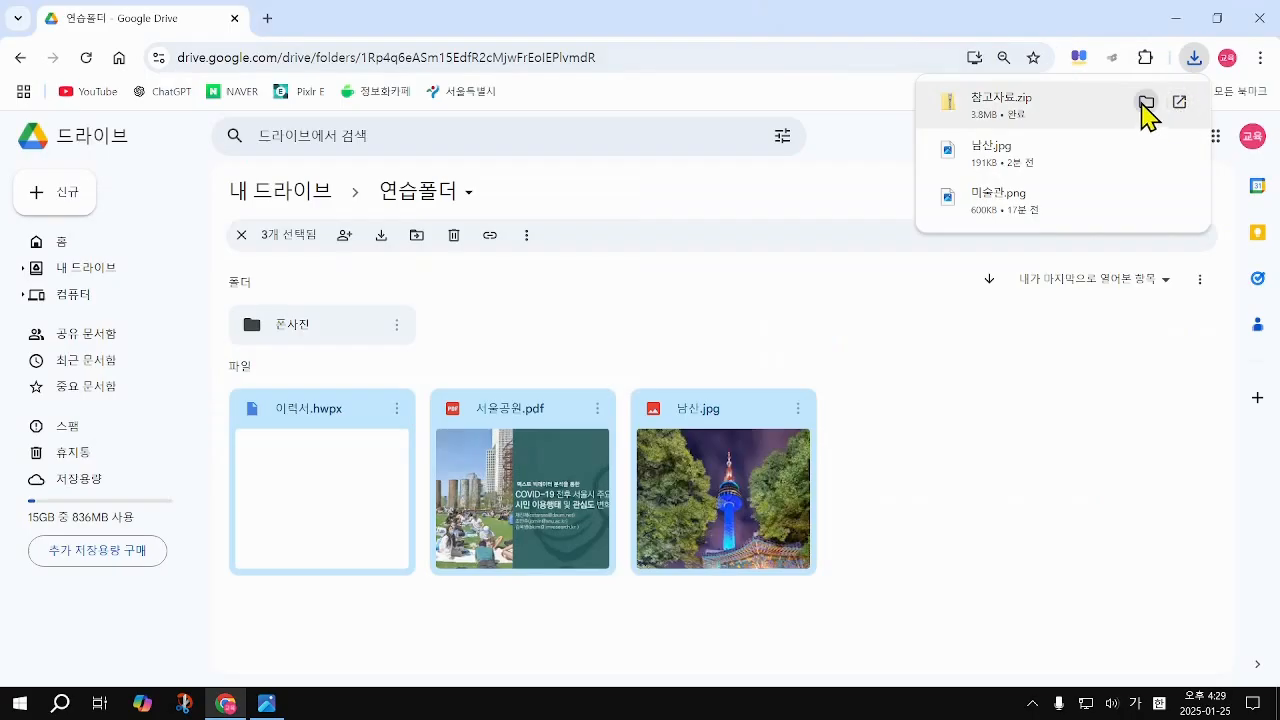
click(1146, 102)
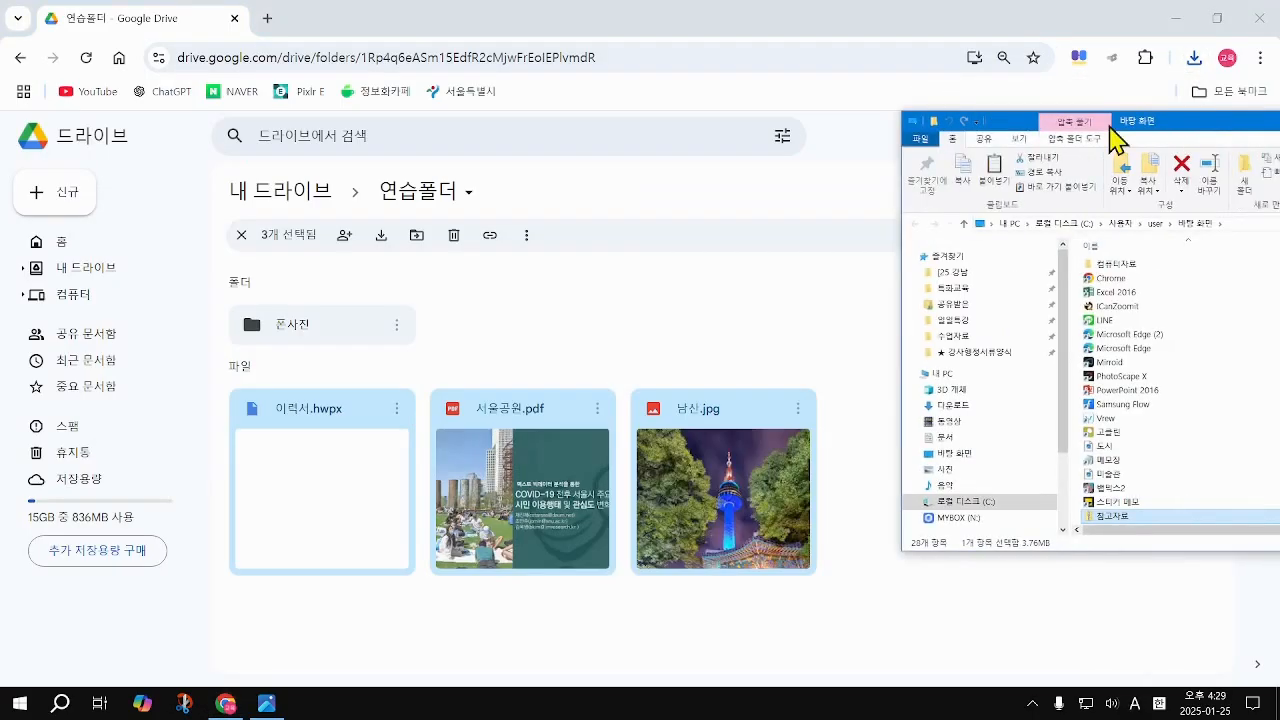
drag(1114, 129, 620, 109)
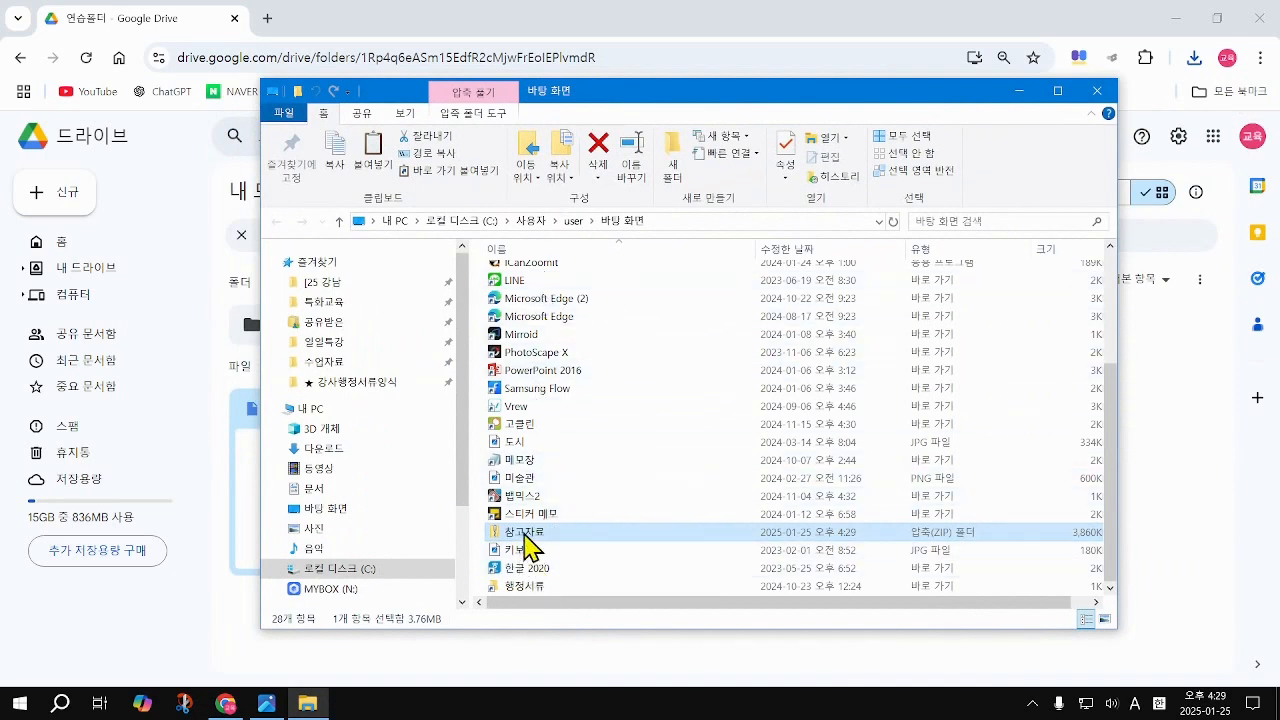
Step: Switch the 바탕 화면 folder view to 보통 아이콘 and locate the 참고자료 compressed file
key(ctrl)
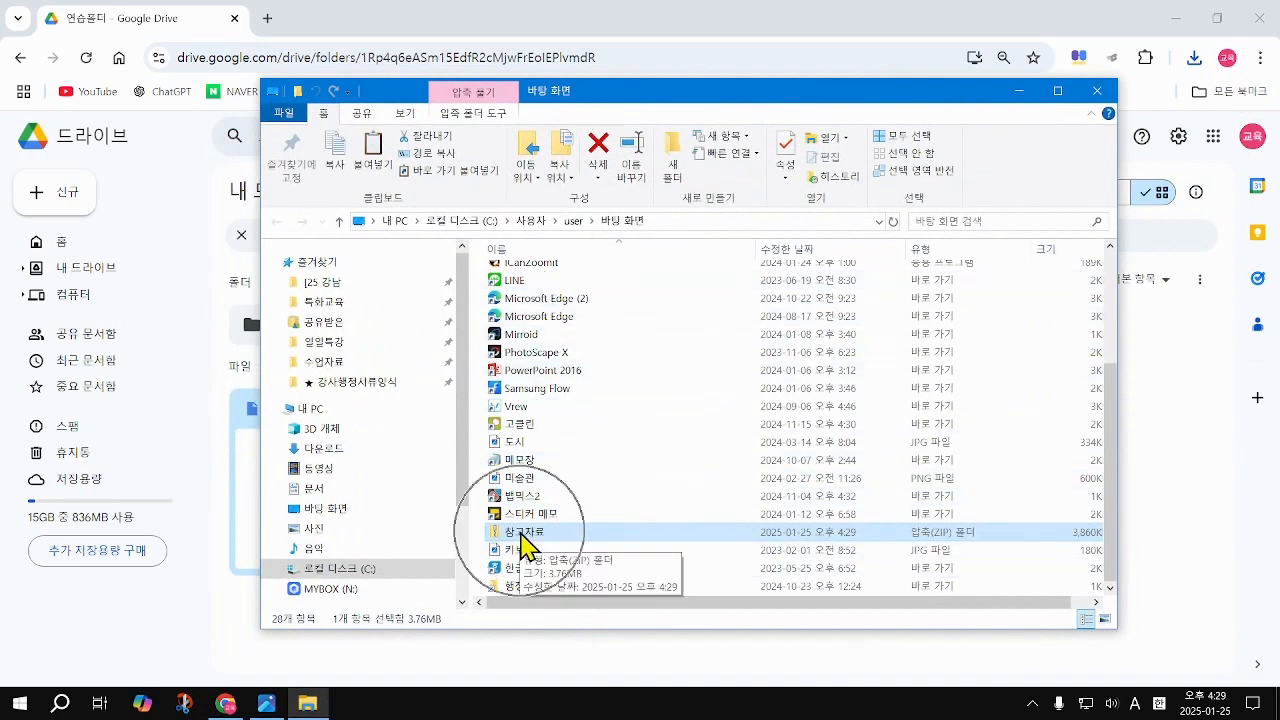
key(ctrl)
key(ctrl)
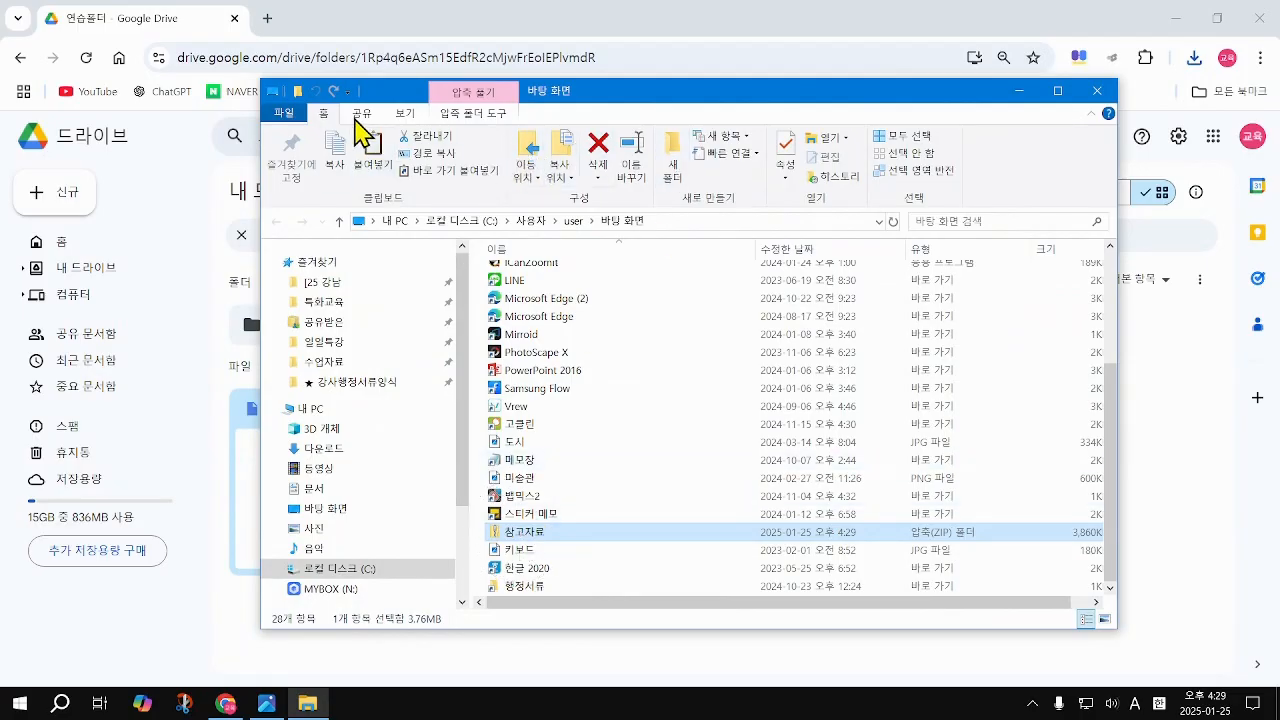
click(405, 115)
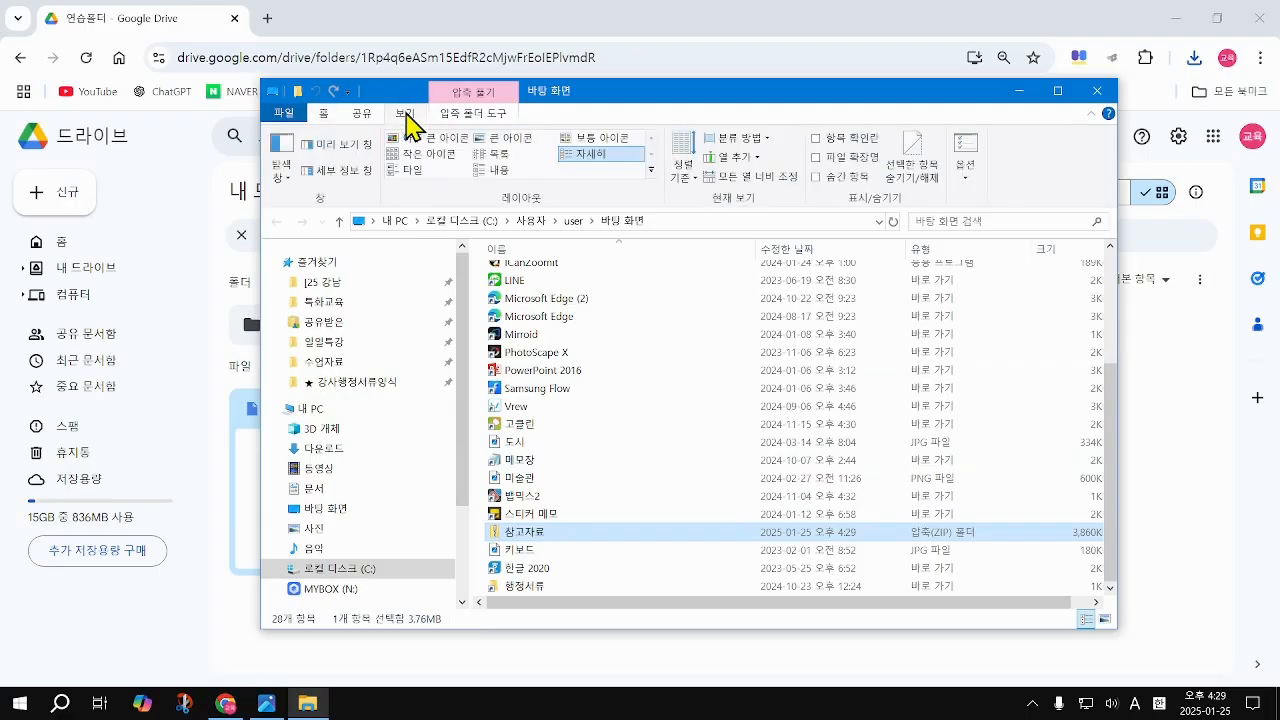
click(585, 139)
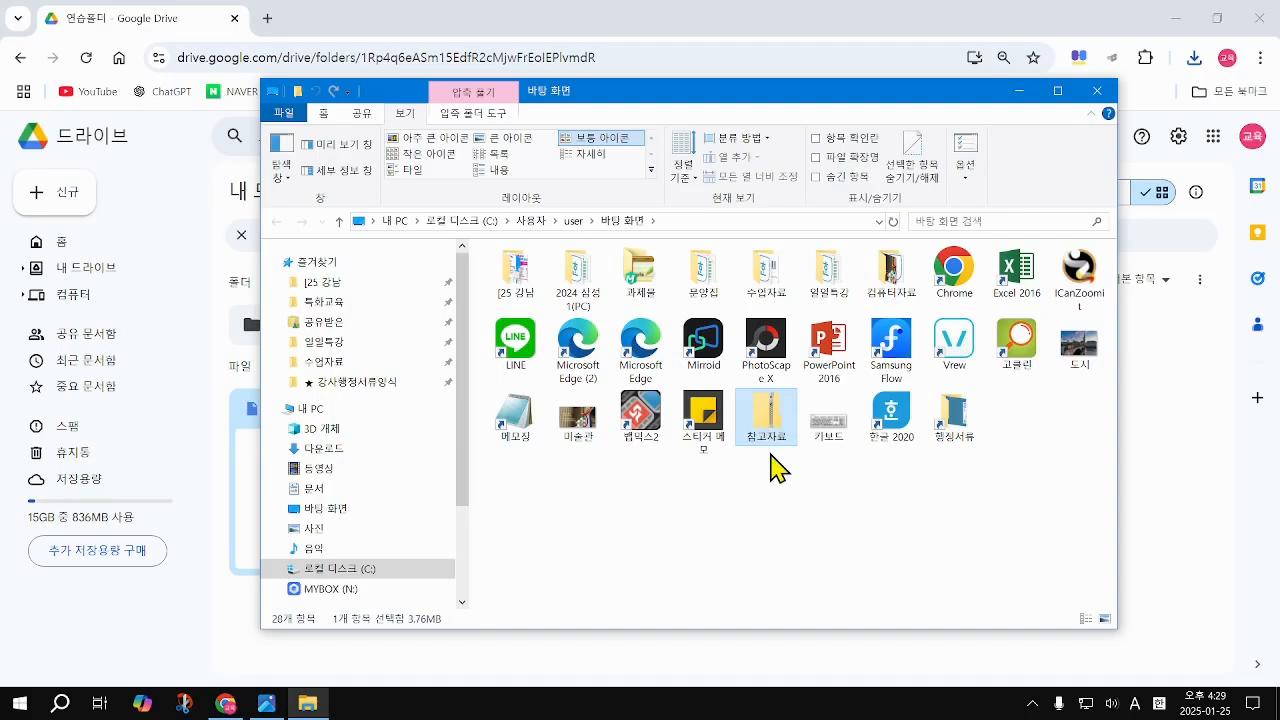
key(ctrl)
key(ctrl)
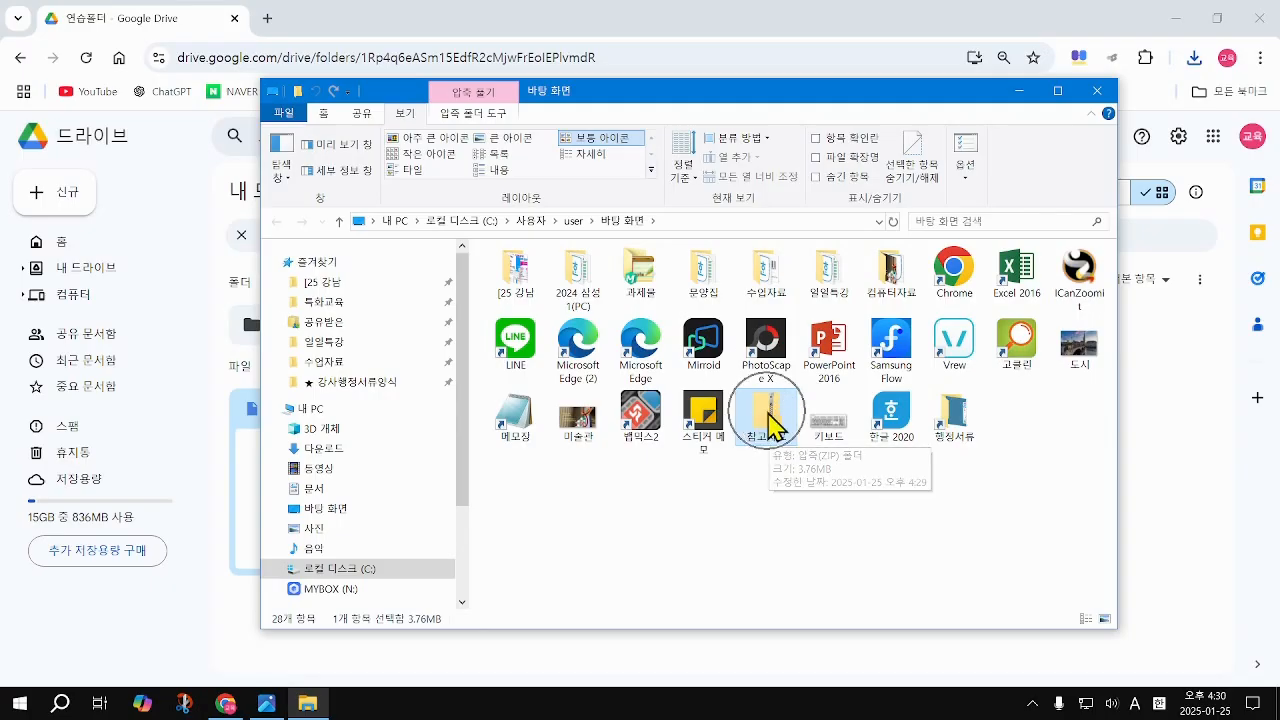
Step: Extract the 참고자료 compressed file into the 참고자료 folder on the desktop, showing the extracted files when complete
right_click(773, 424)
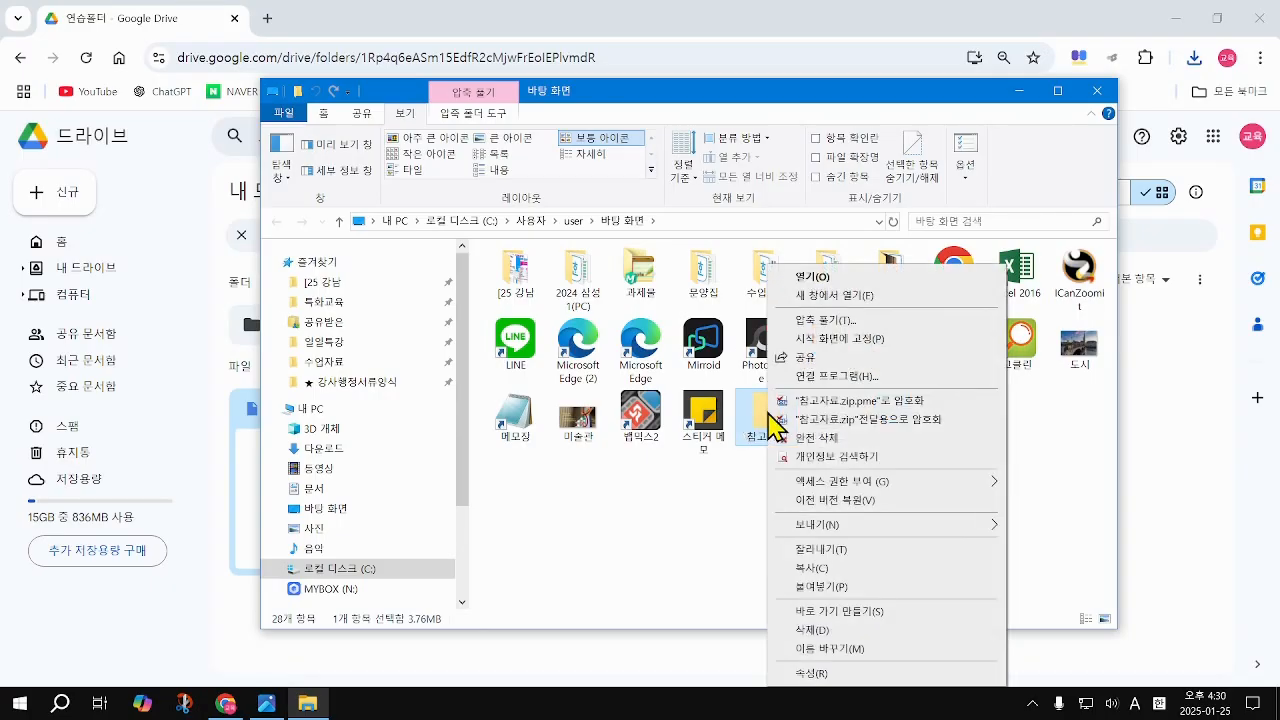
click(820, 324)
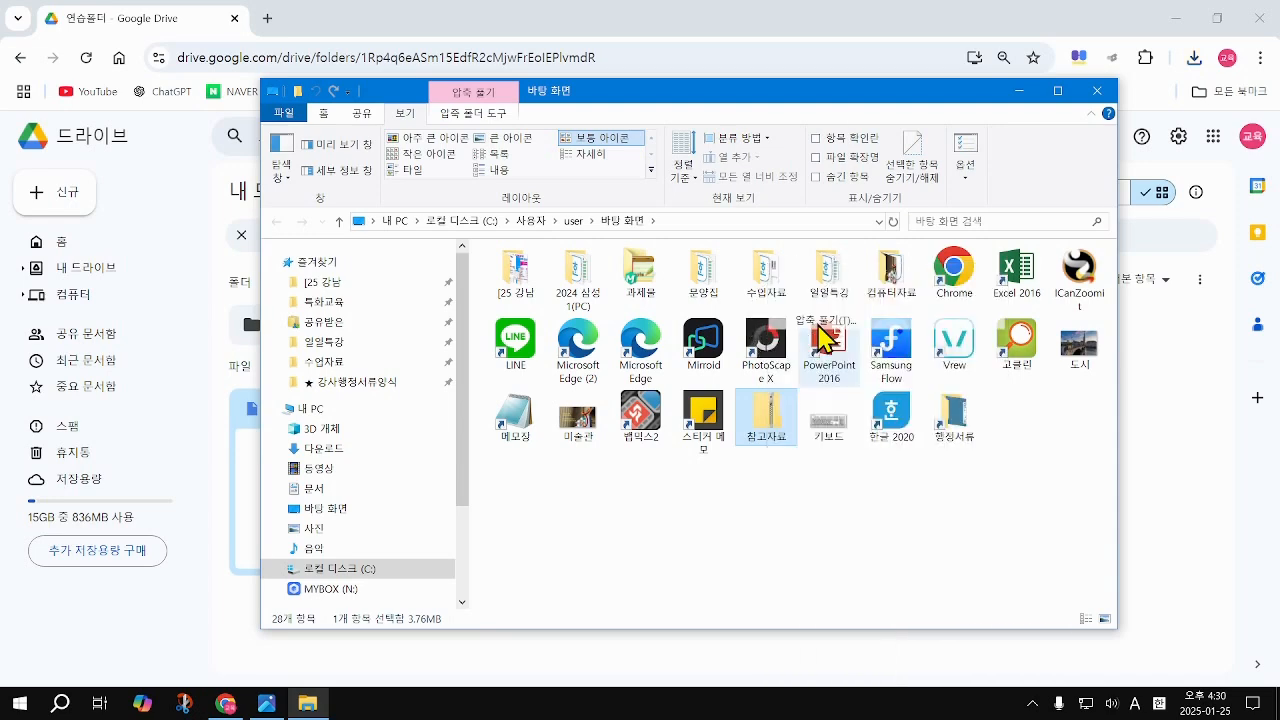
click(785, 522)
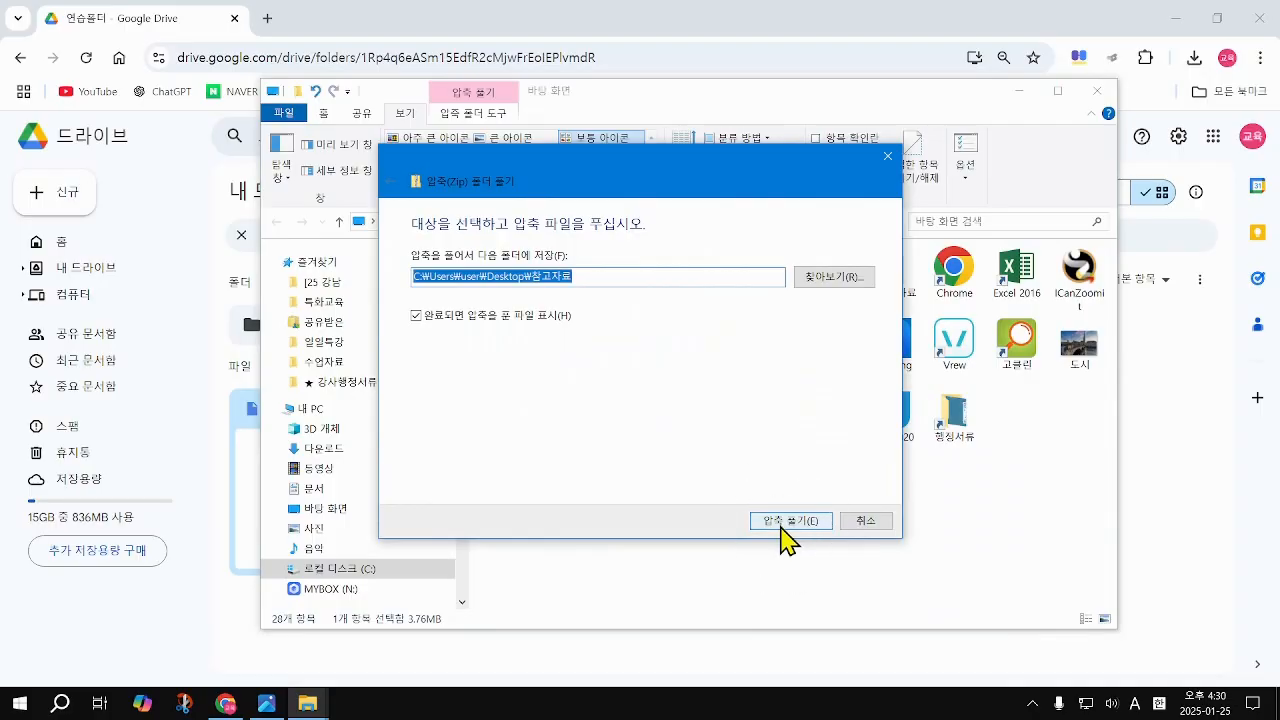
click(787, 522)
click(787, 524)
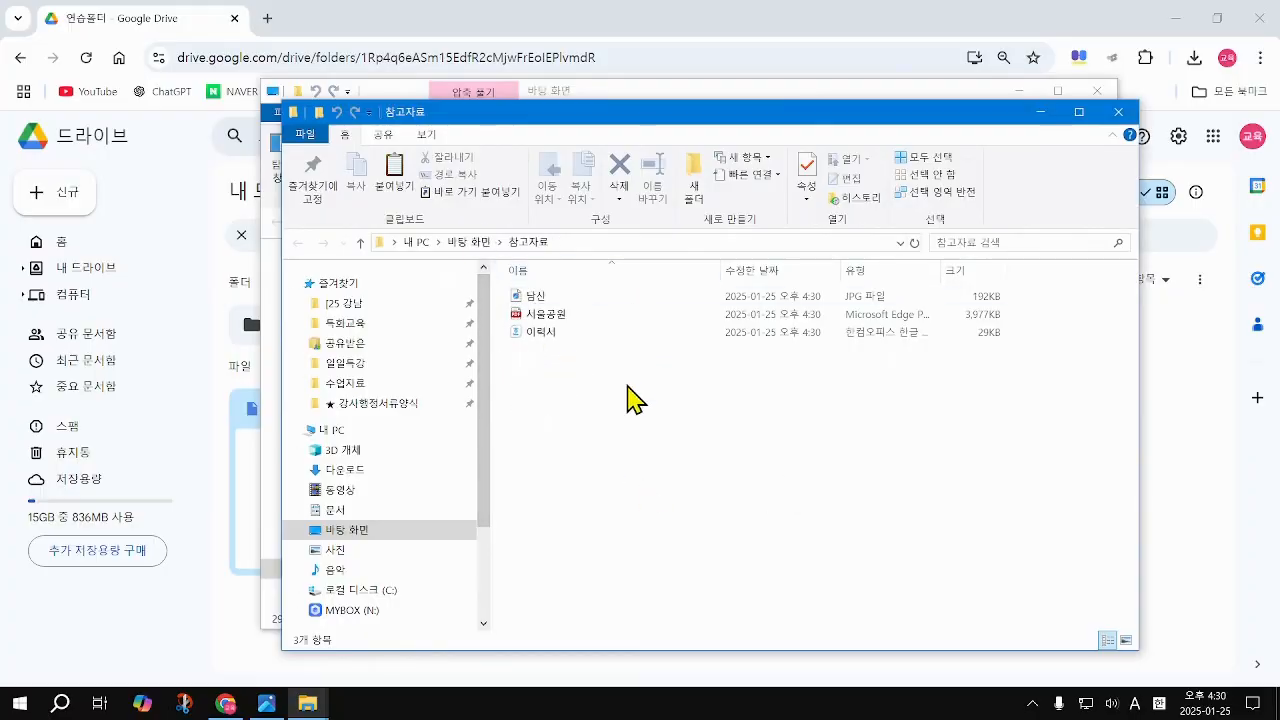
Step: Close both File Explorer windows and leave 연습폴더 through the Drive home for the browser's home page
click(1118, 112)
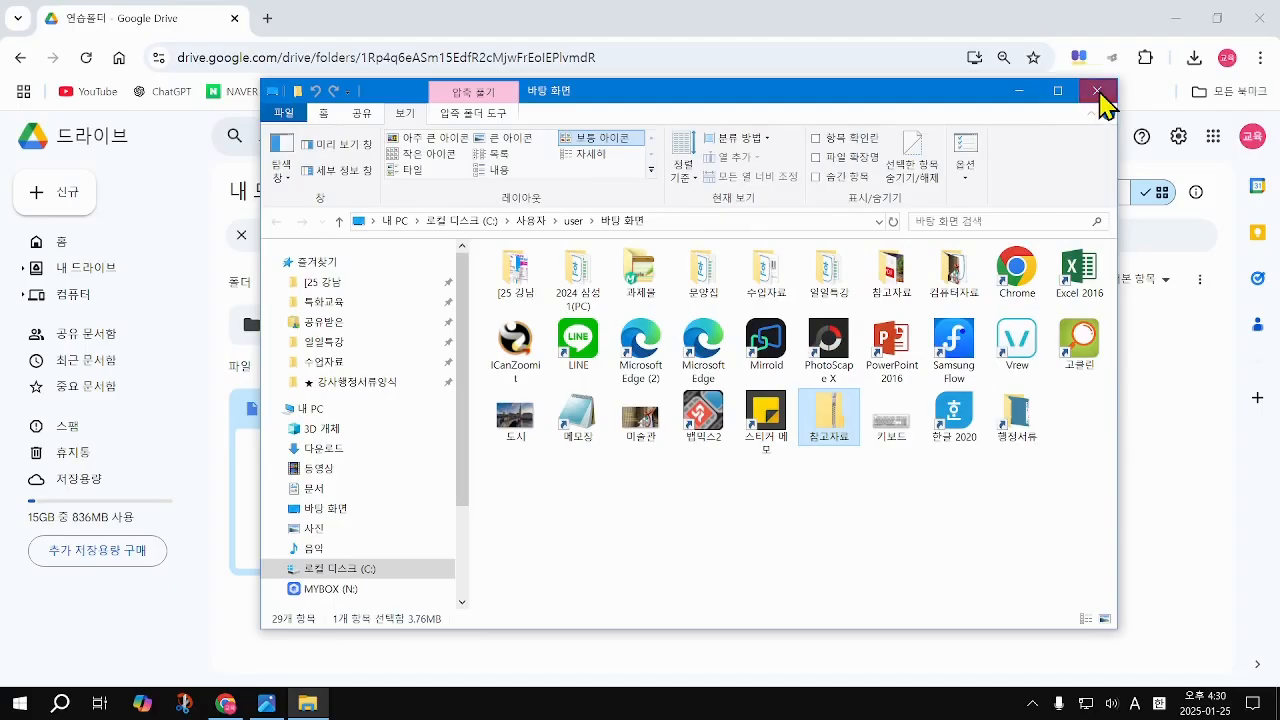
click(1097, 91)
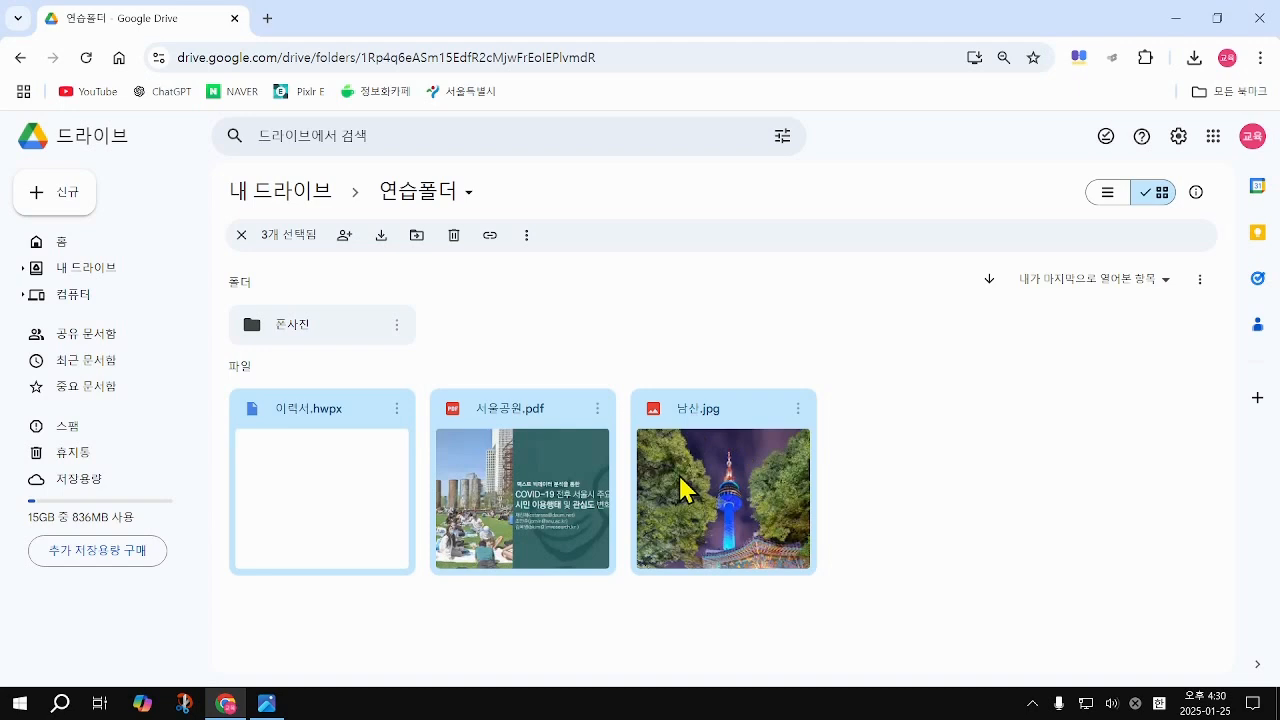
click(90, 140)
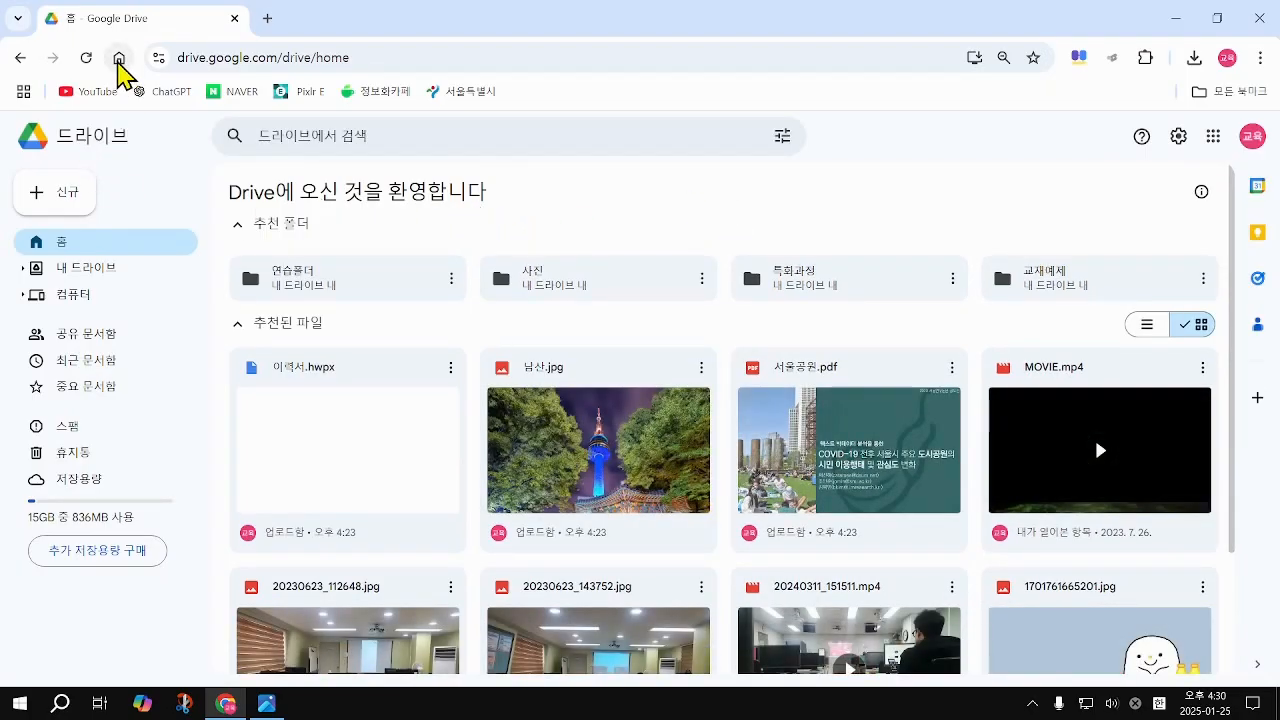
click(118, 60)
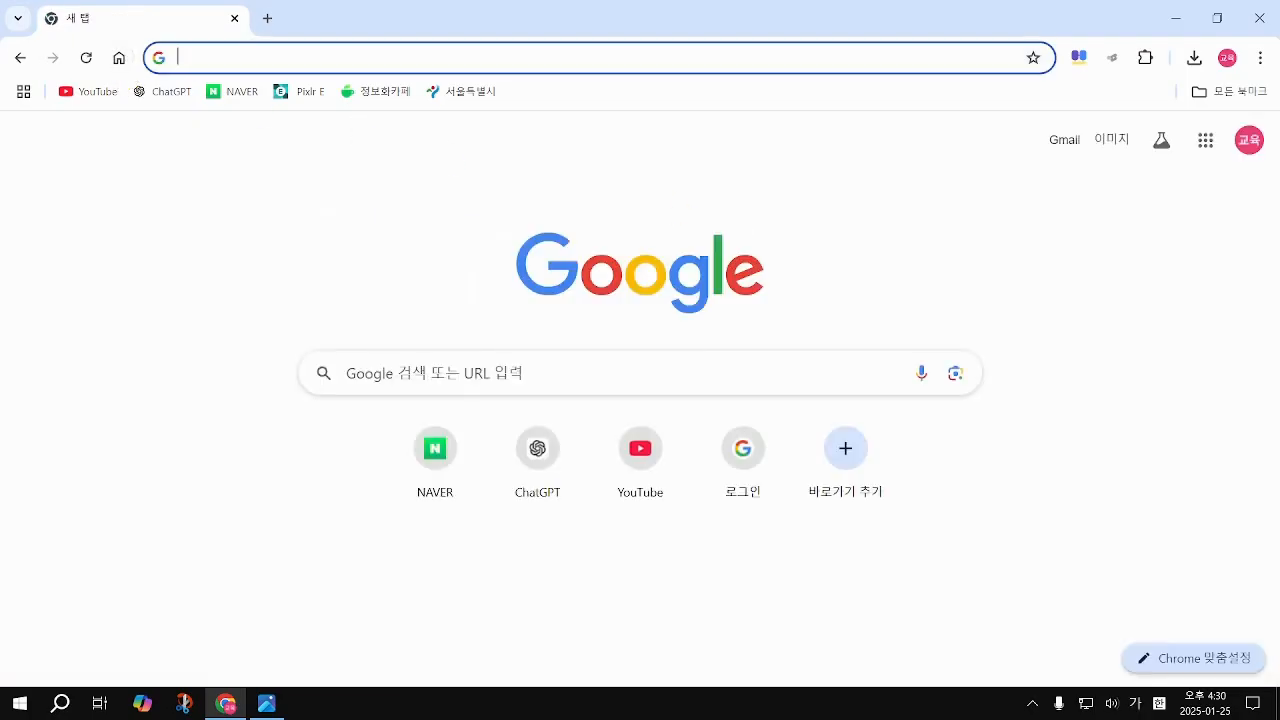